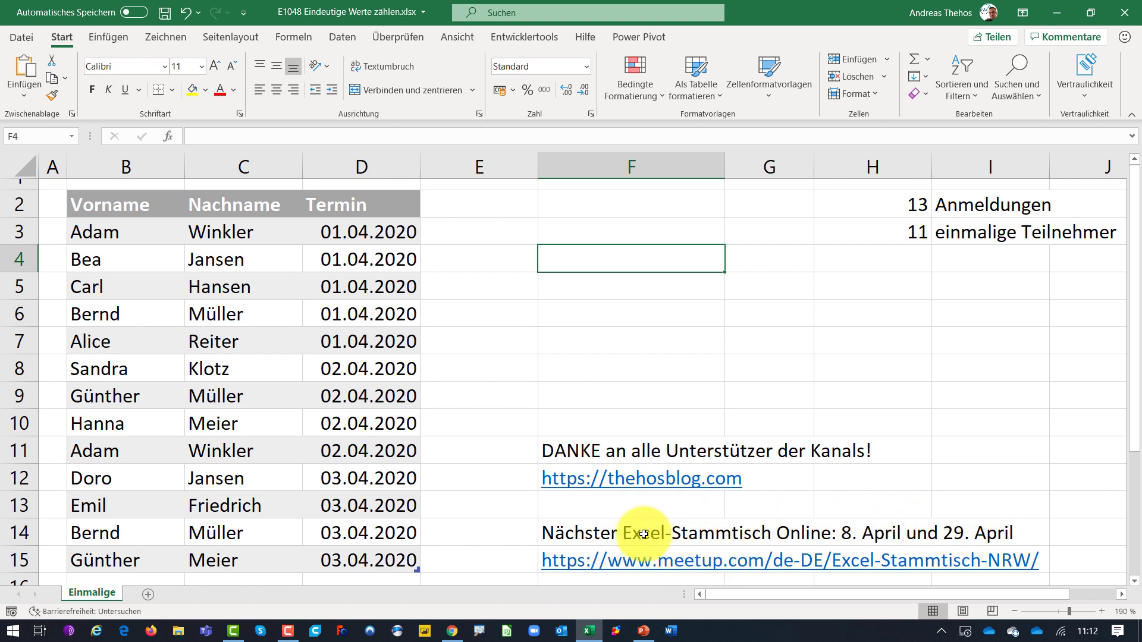
click(118, 232)
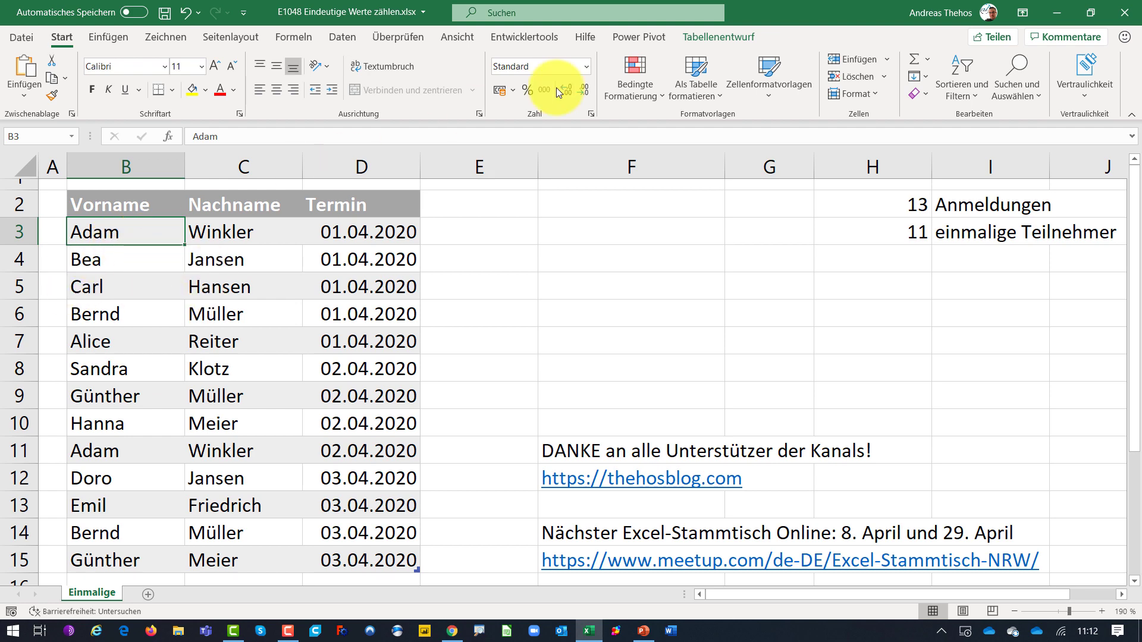
click(697, 38)
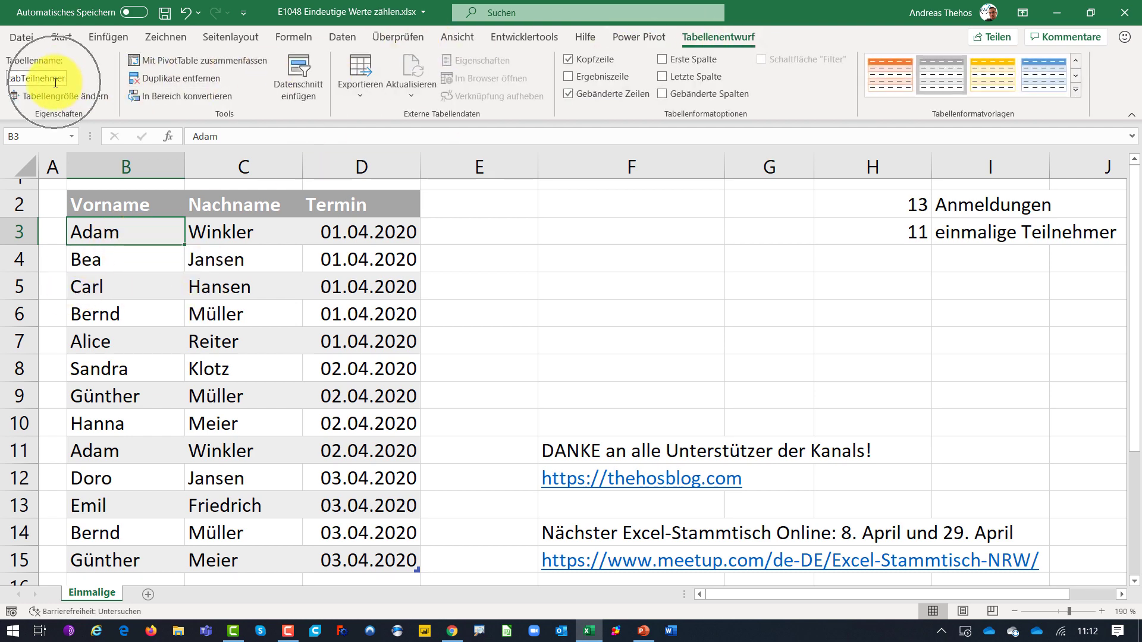
drag(123, 231, 196, 229)
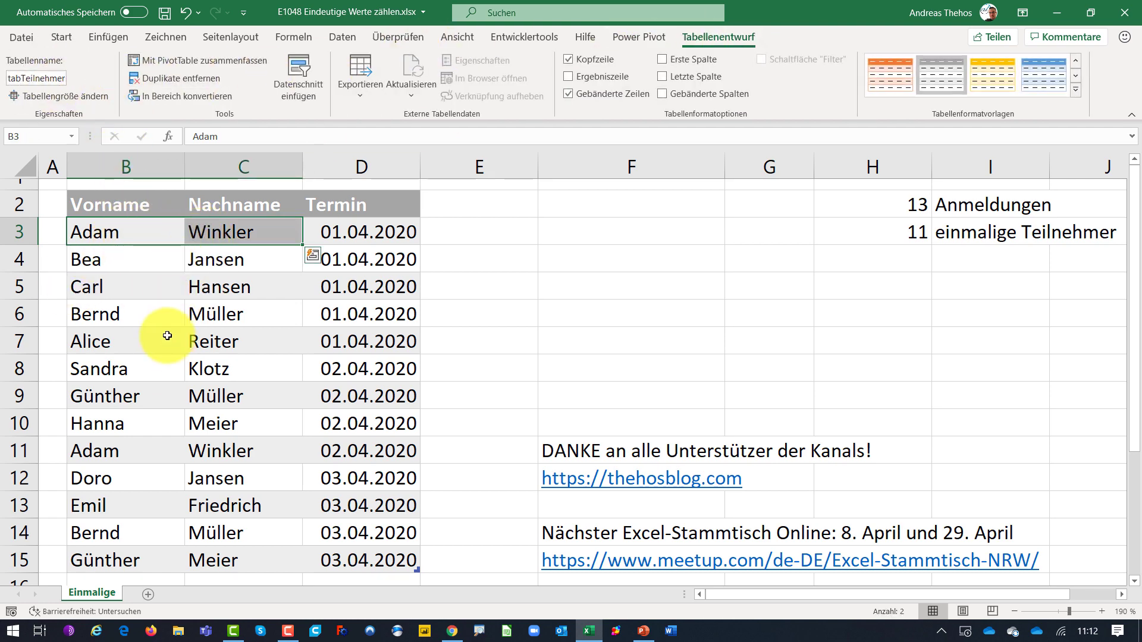
drag(156, 458, 205, 452)
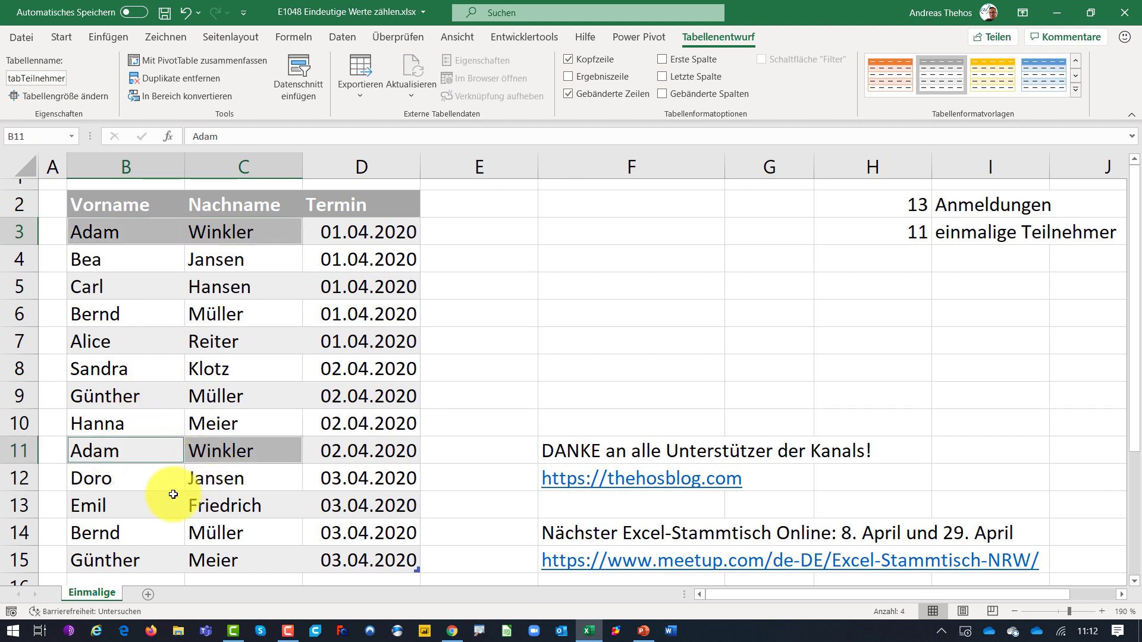
drag(153, 537, 206, 535)
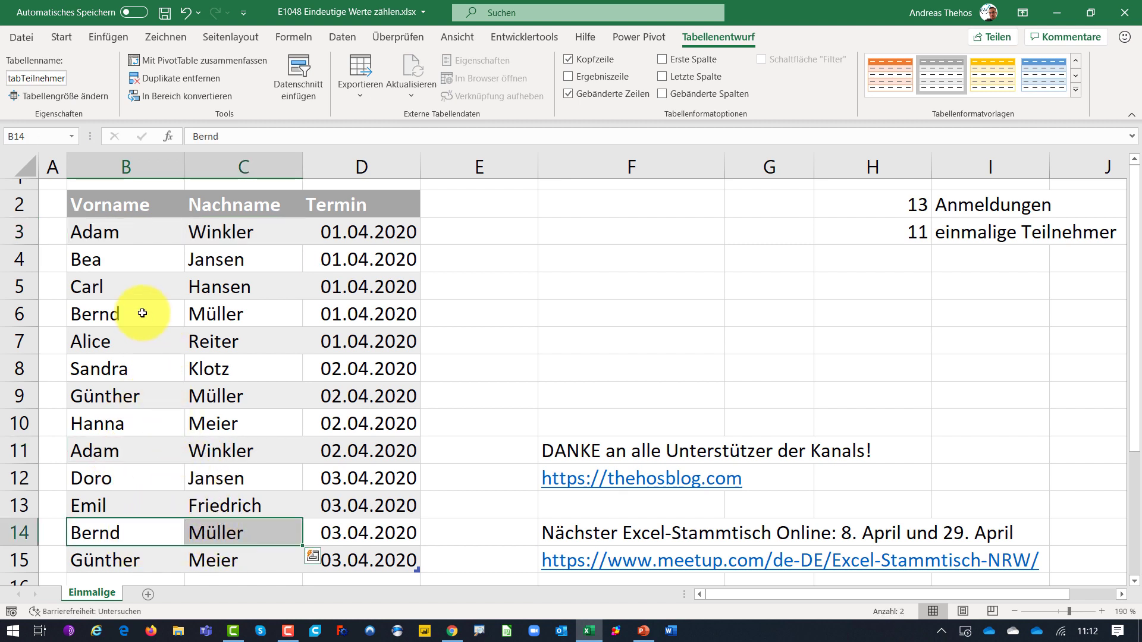
drag(148, 314, 262, 314)
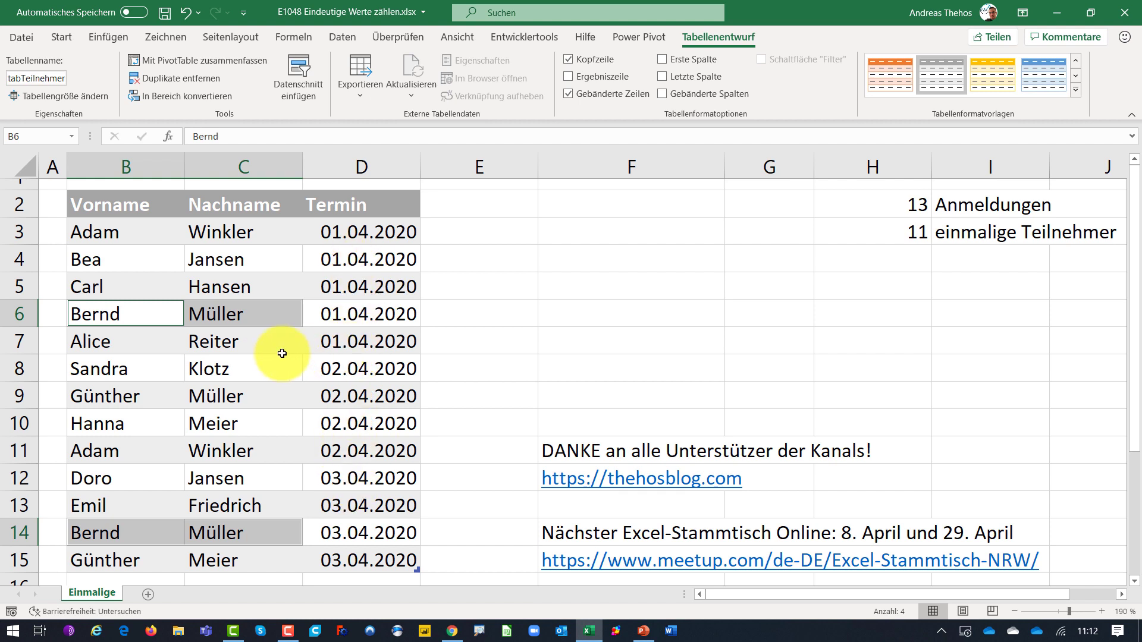
click(128, 231)
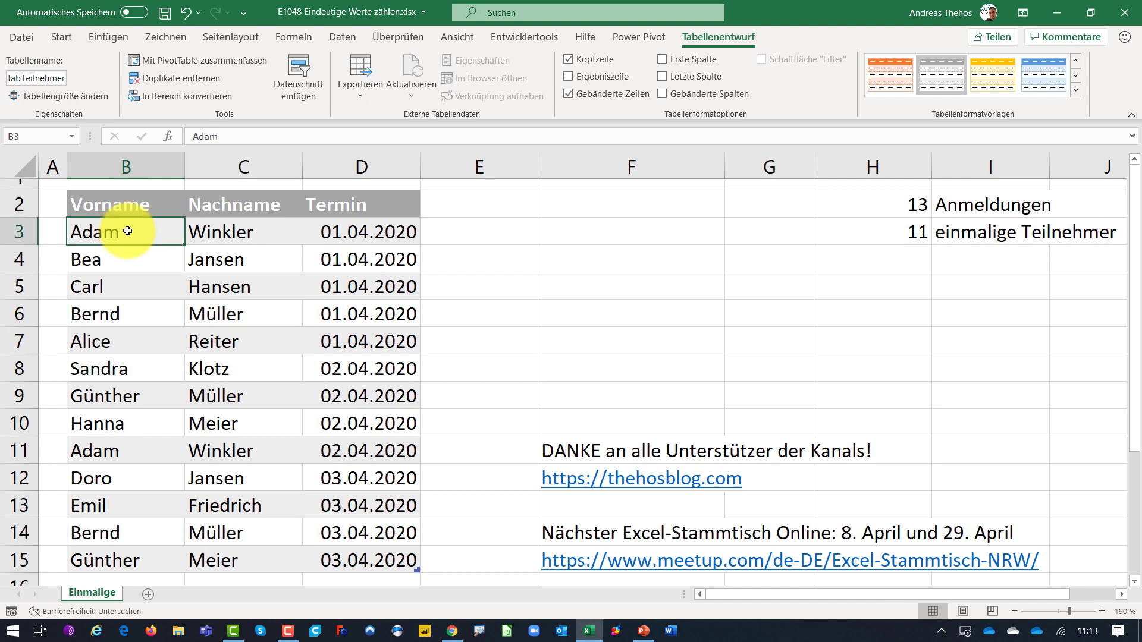
click(338, 38)
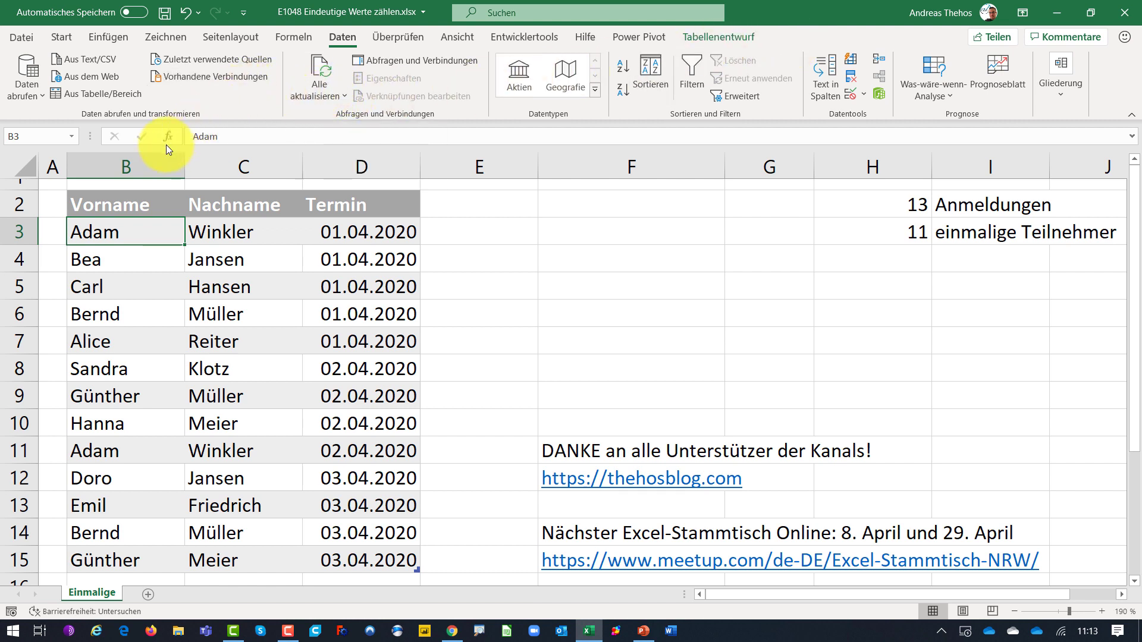
Step: Create a query from tabTeilnehmer via Daten abrufen > Aus anderen Quellen > Aus Tabelle/Bereich
click(92, 95)
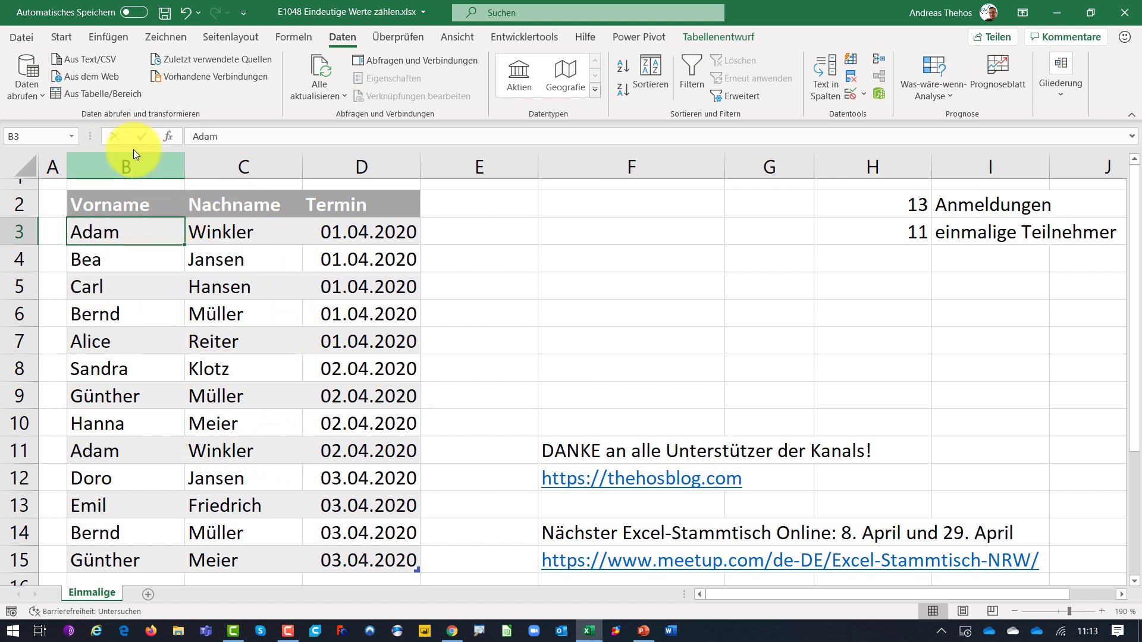
click(31, 90)
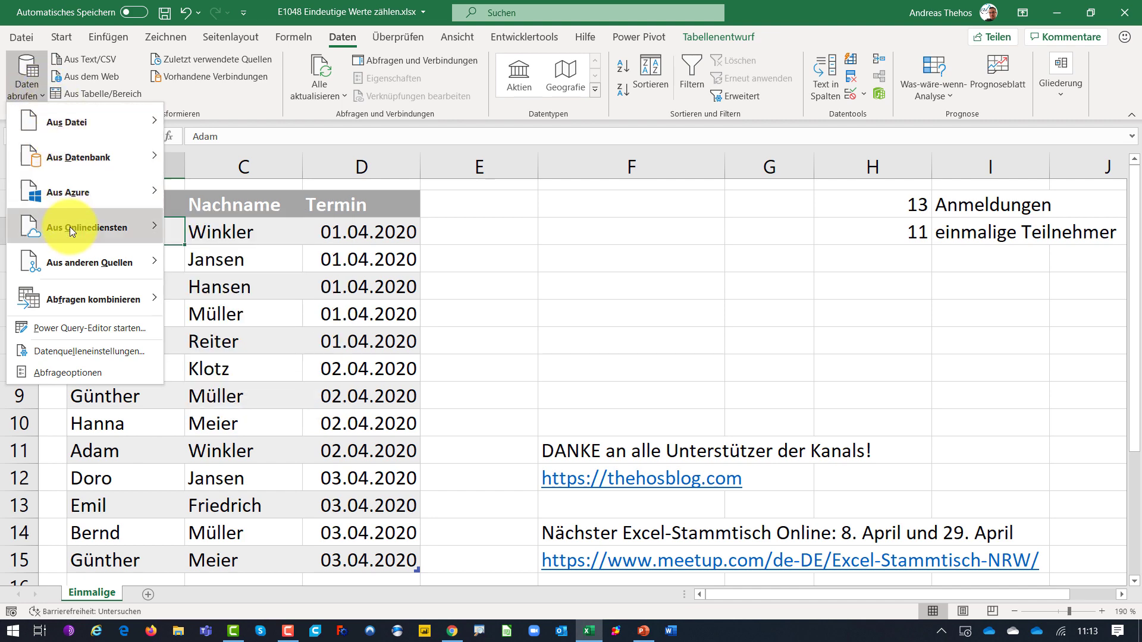
mouse_move(89, 262)
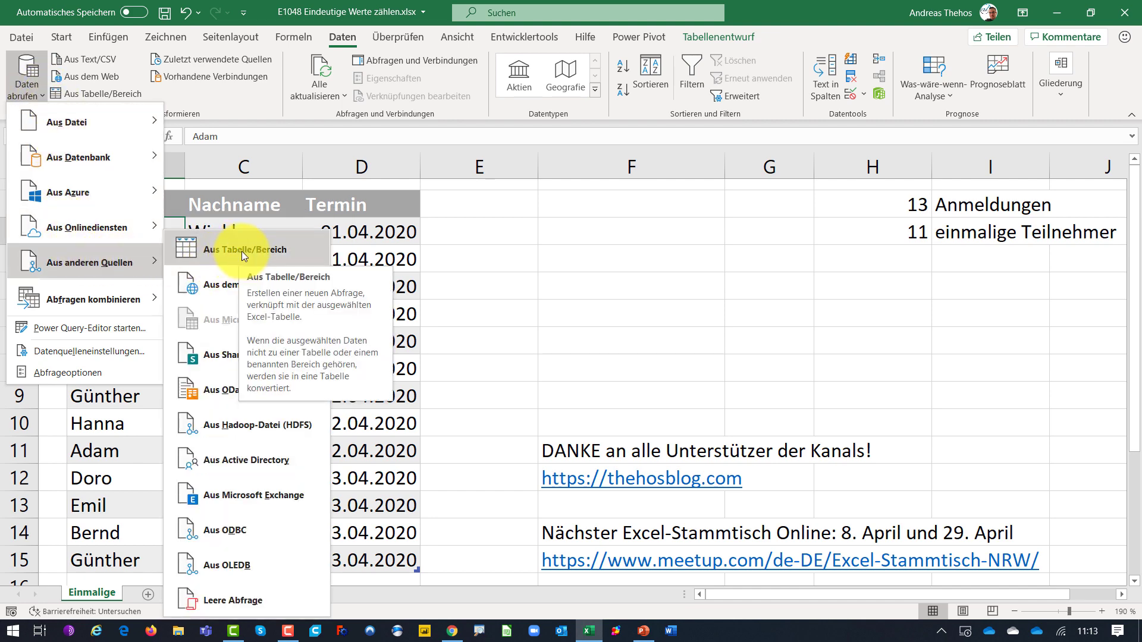
click(242, 251)
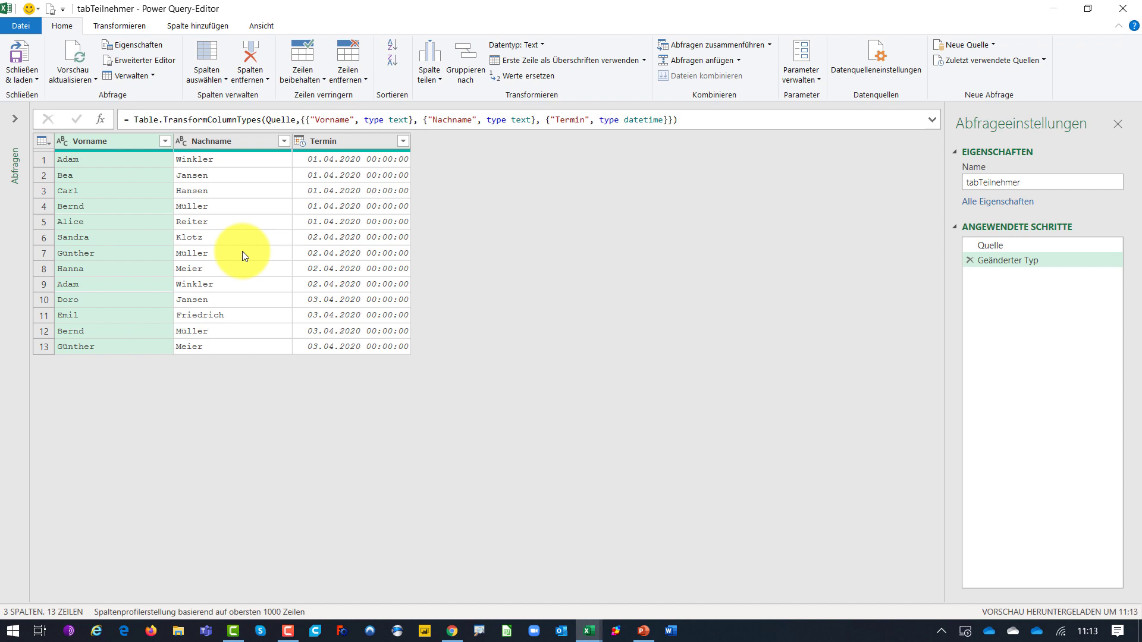
Step: Delete the Geänderter Typ step, leaving only Quelle, and select the Vorname and Nachname columns
click(1012, 242)
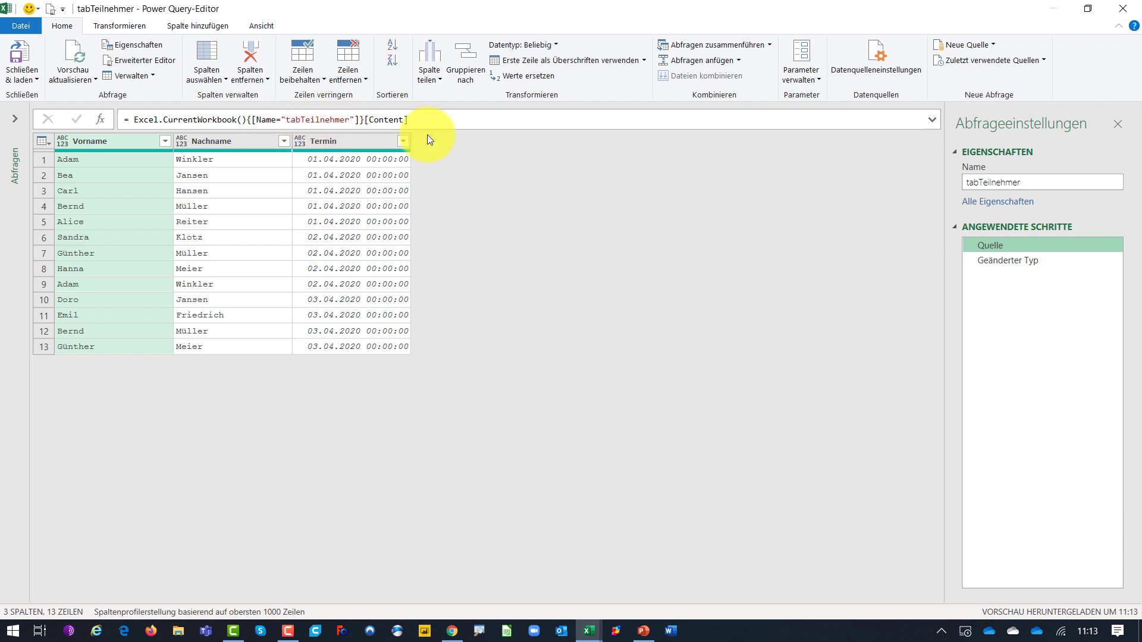
click(1003, 265)
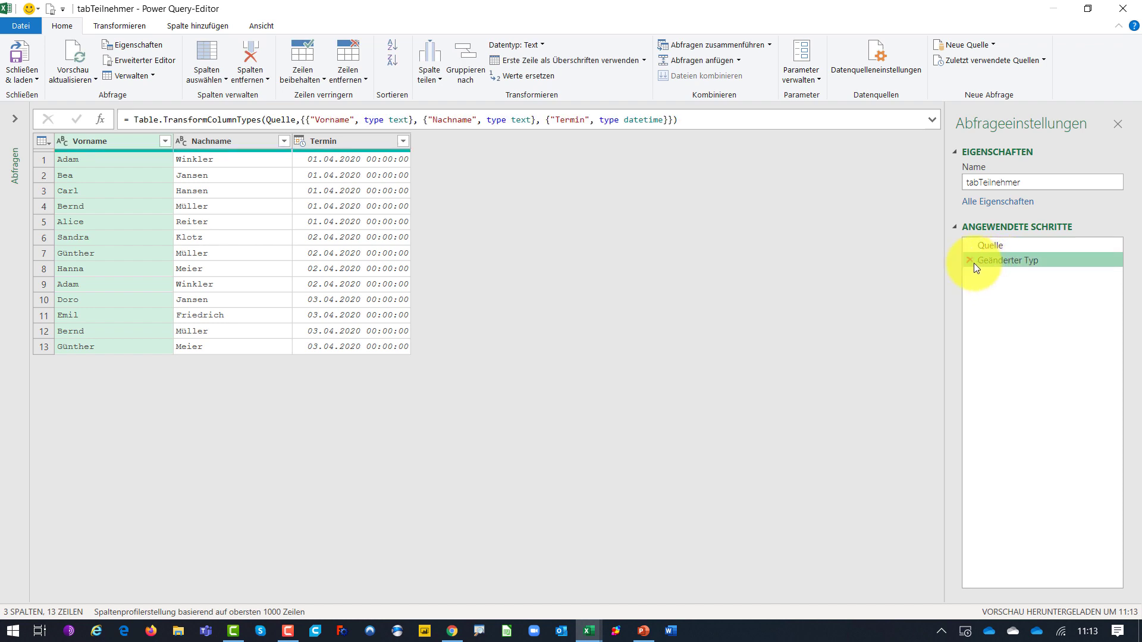
click(969, 261)
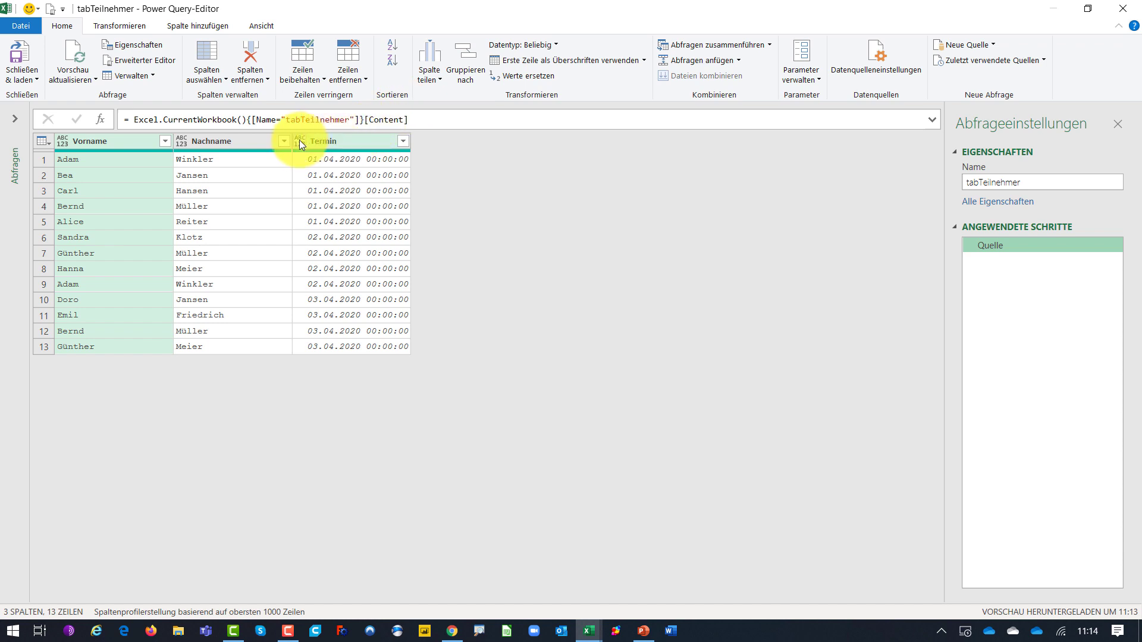
ctrl+click(233, 143)
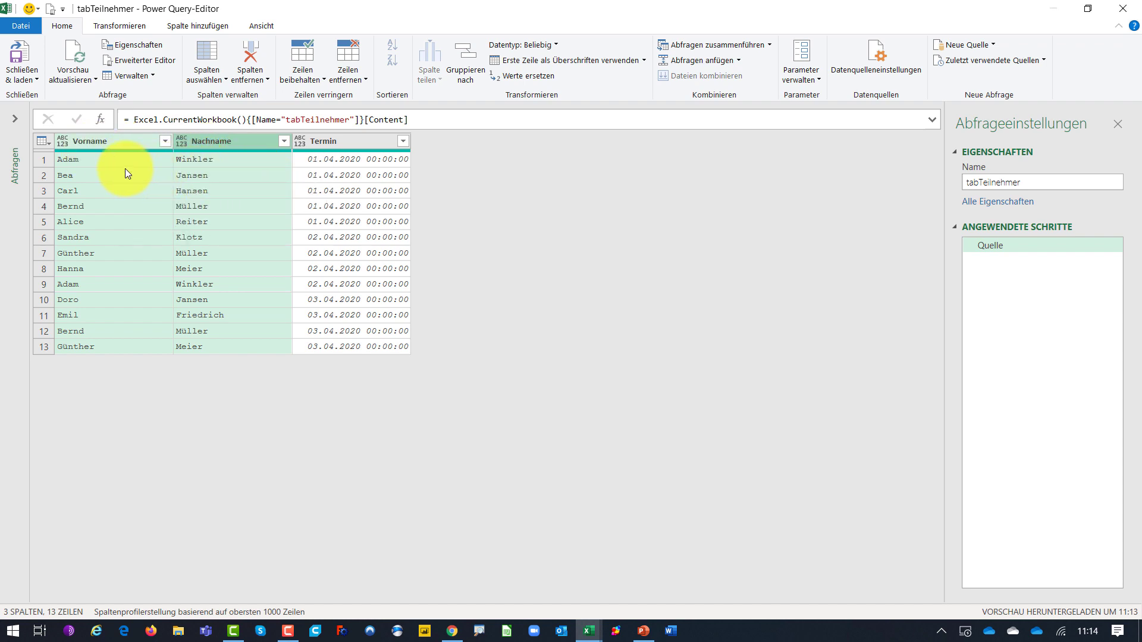
Step: Remove duplicate Vorname/Nachname rows (13 to 11), then count the remaining rows to get 11
right_click(207, 145)
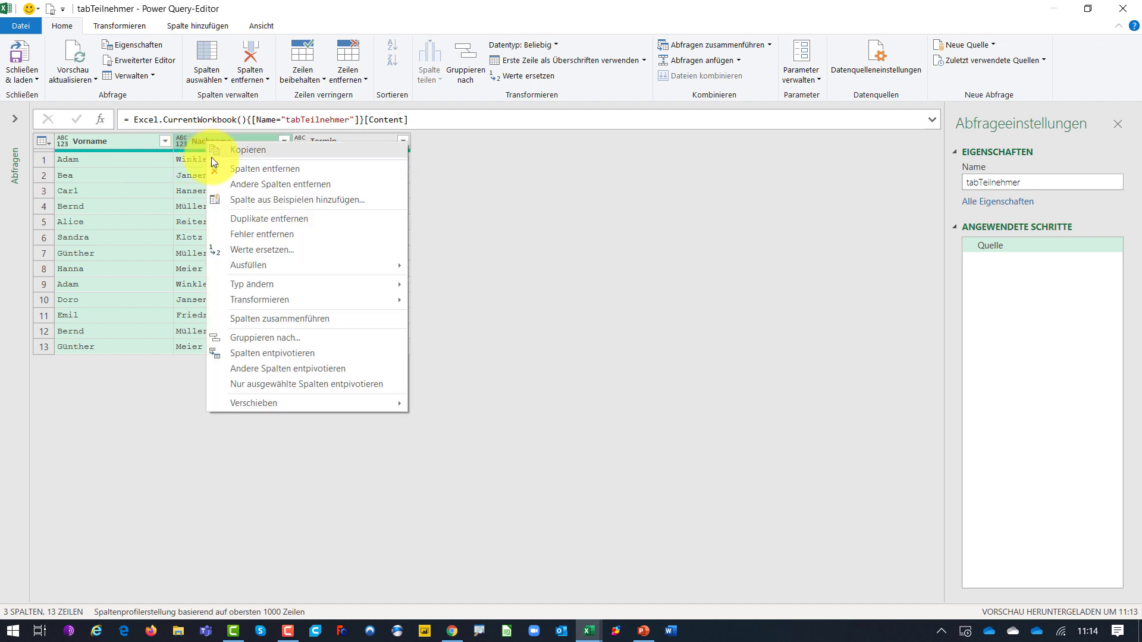
click(257, 220)
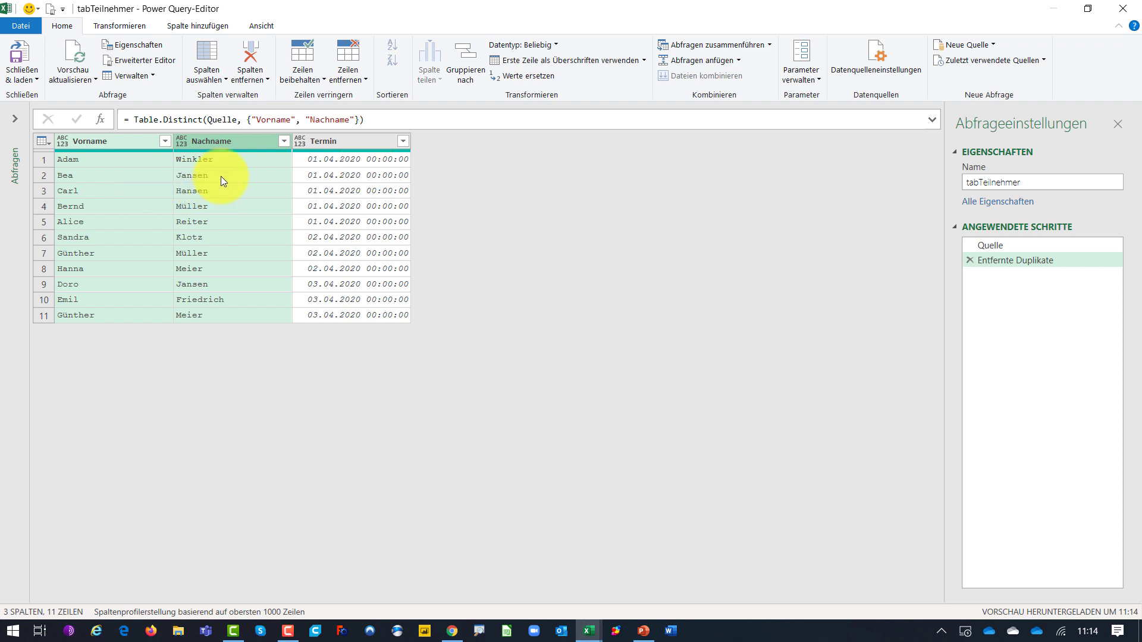
click(138, 27)
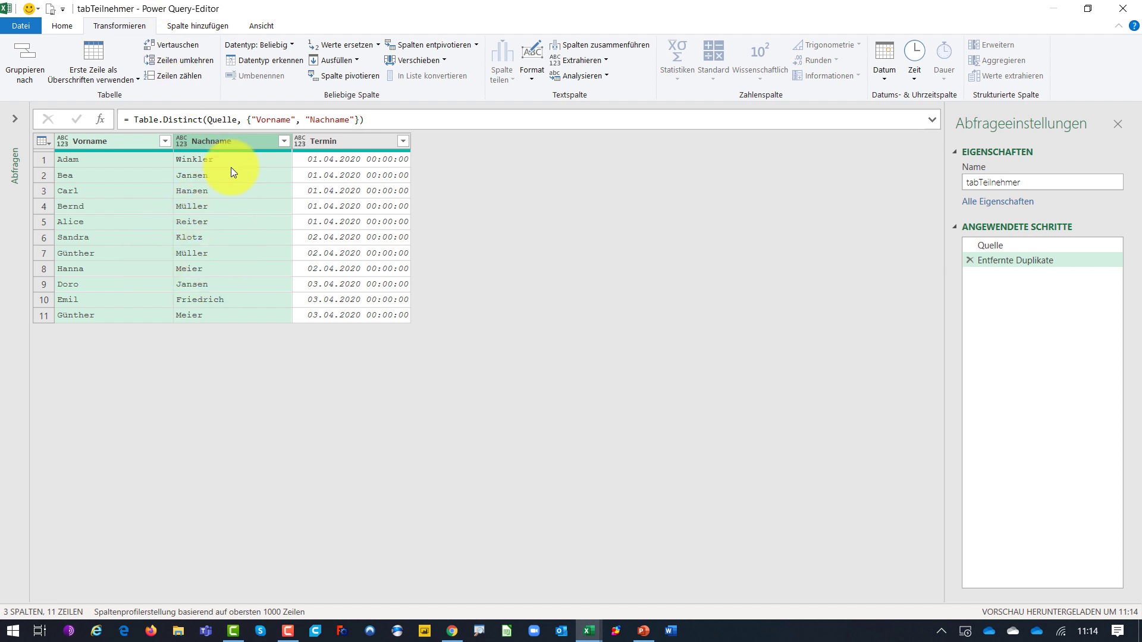
click(188, 82)
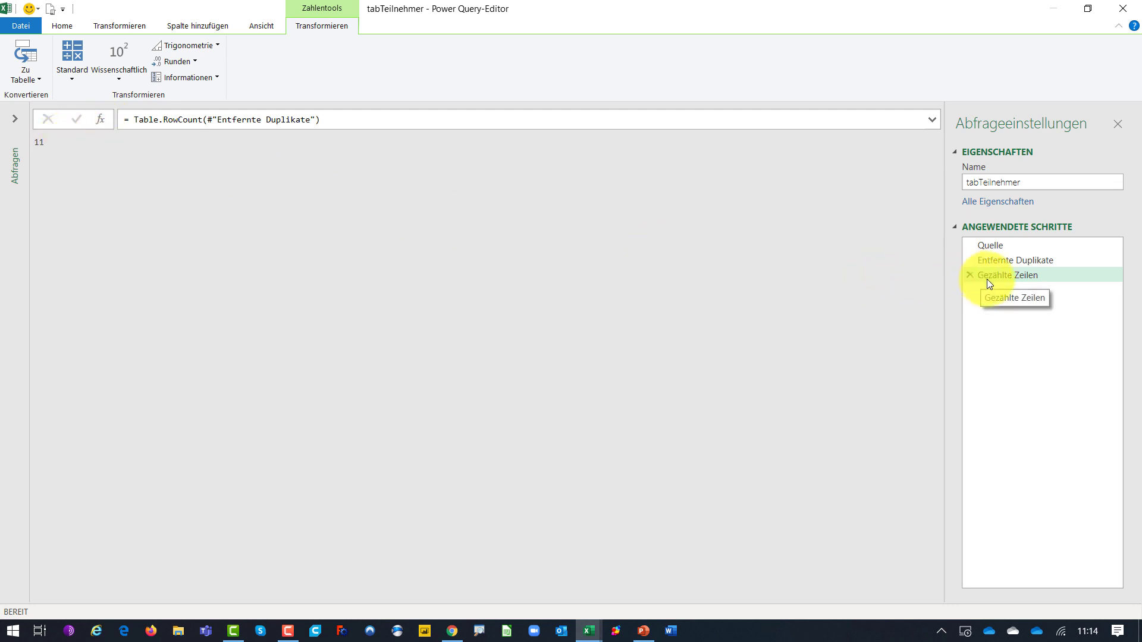
click(69, 29)
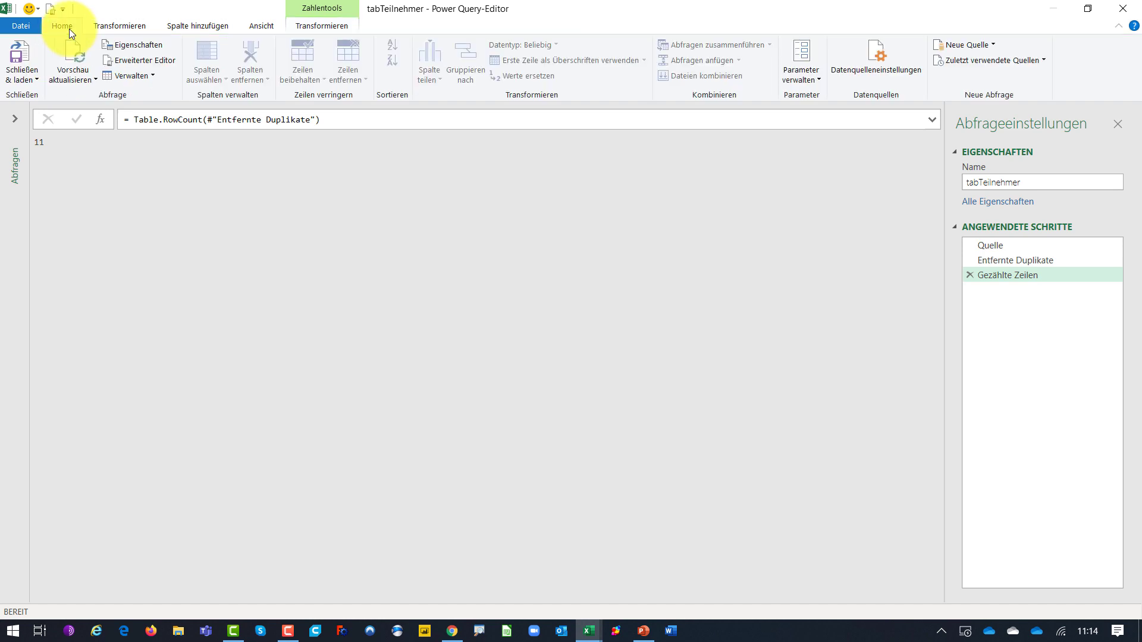
Step: Load the query as a table at F3 on the existing sheet, without adding it to the Datenmodell
click(27, 78)
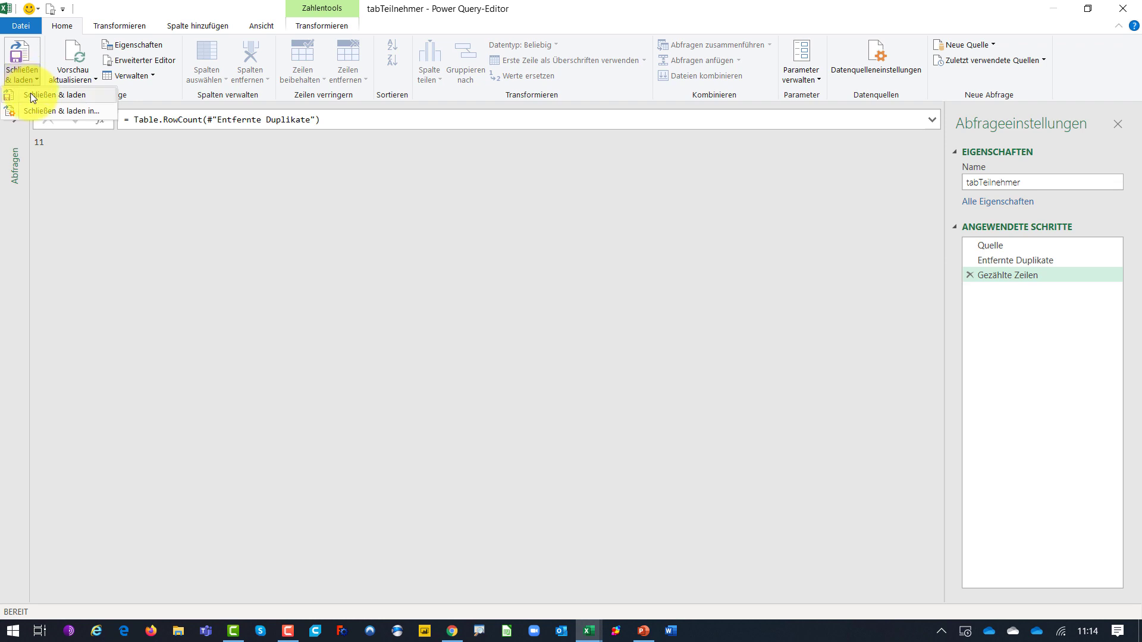
click(94, 113)
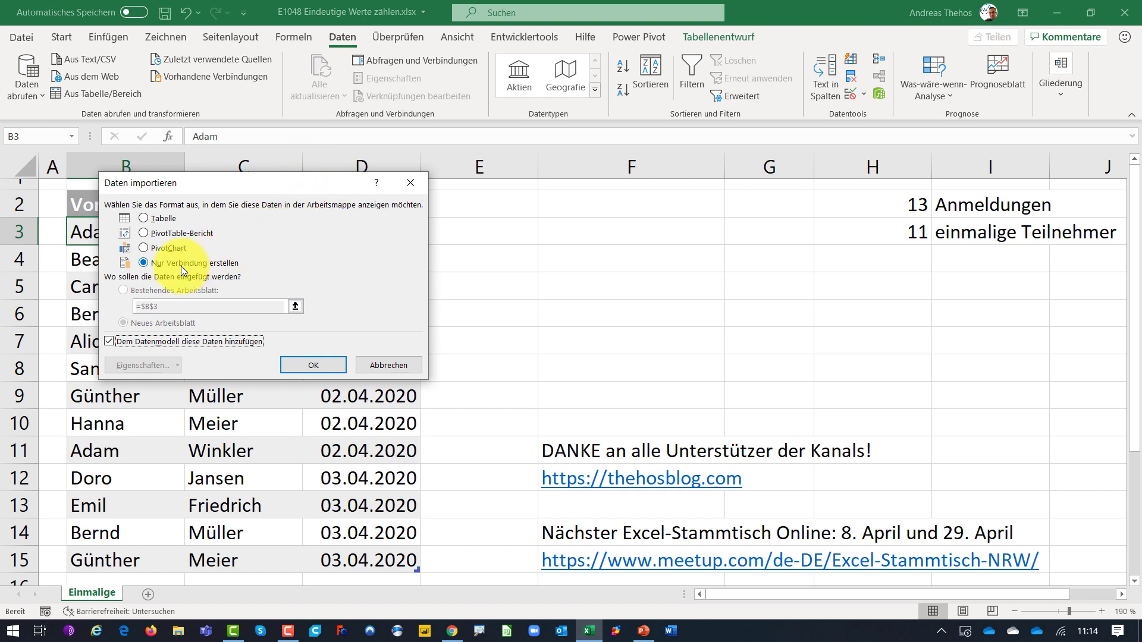
click(154, 343)
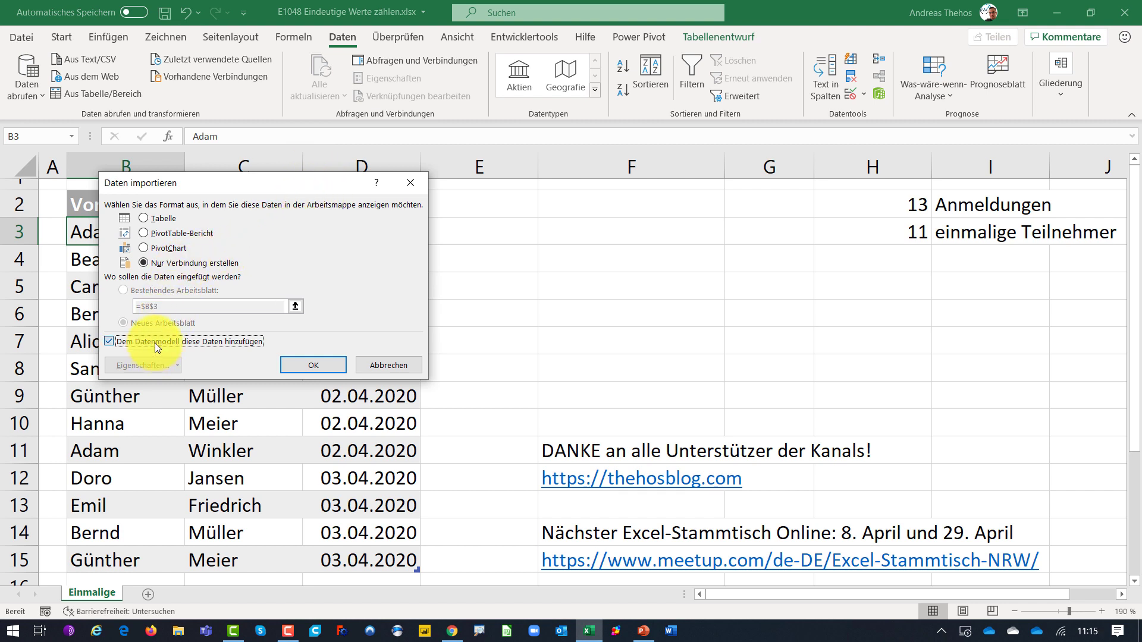
click(174, 217)
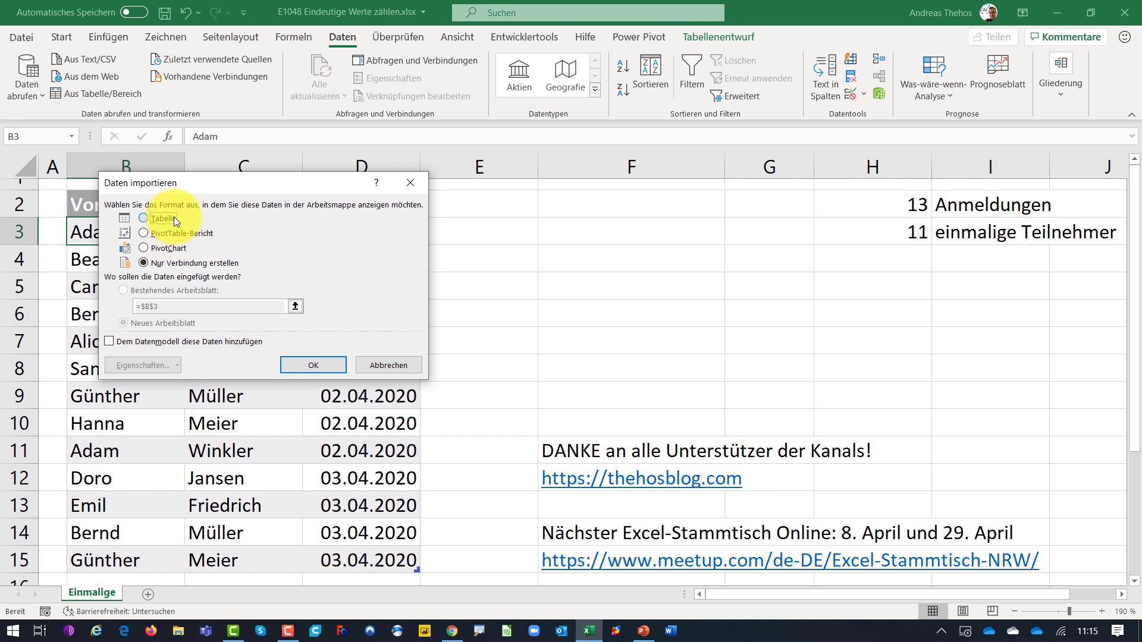
click(158, 290)
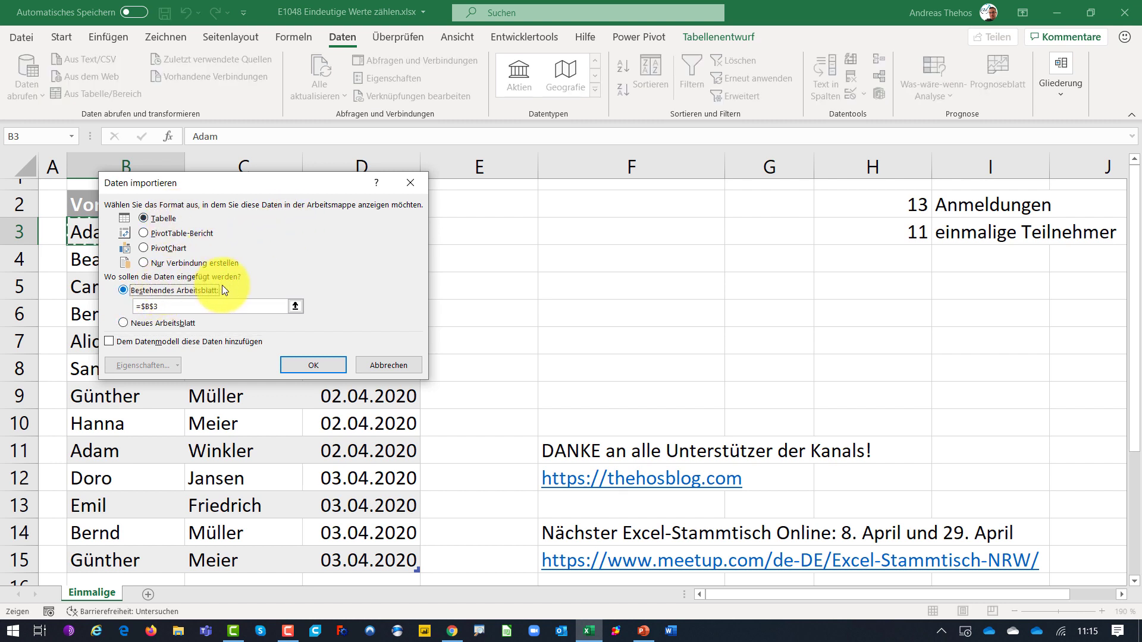
click(541, 237)
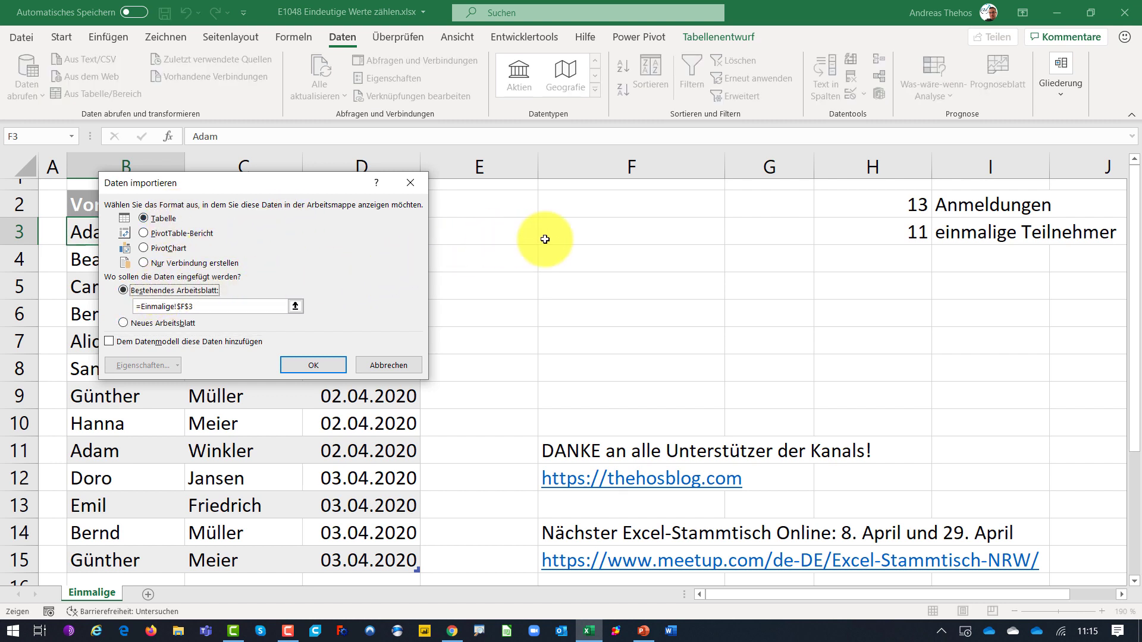
click(313, 364)
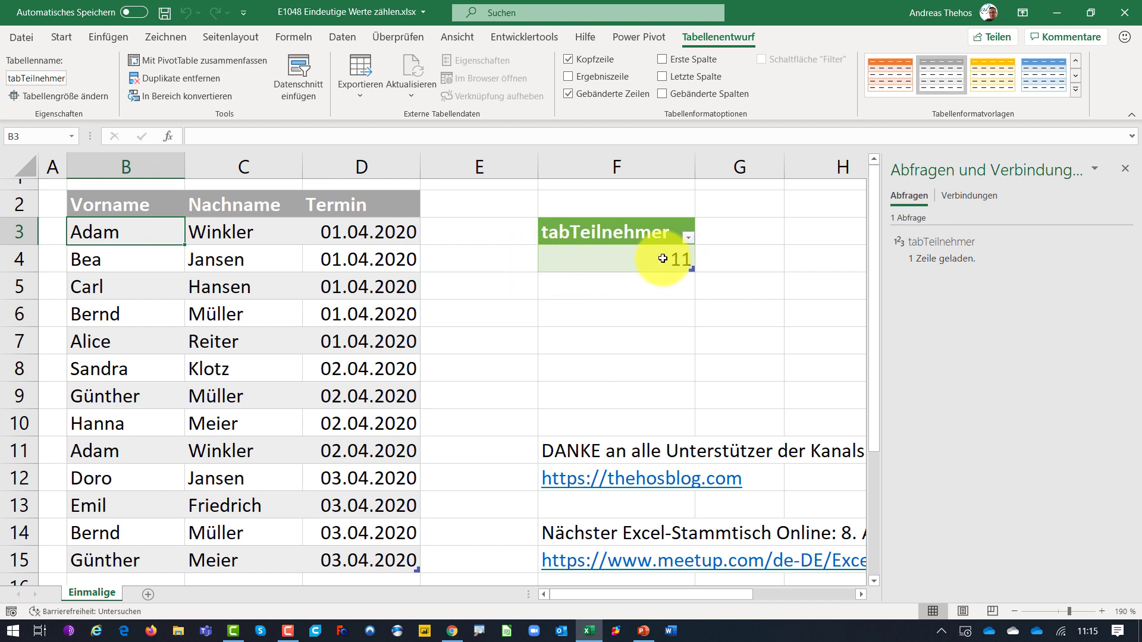
Step: Choose Bearbeiten on tabTeilnehmer in the Abfragen und Verbindungen pane
right_click(966, 258)
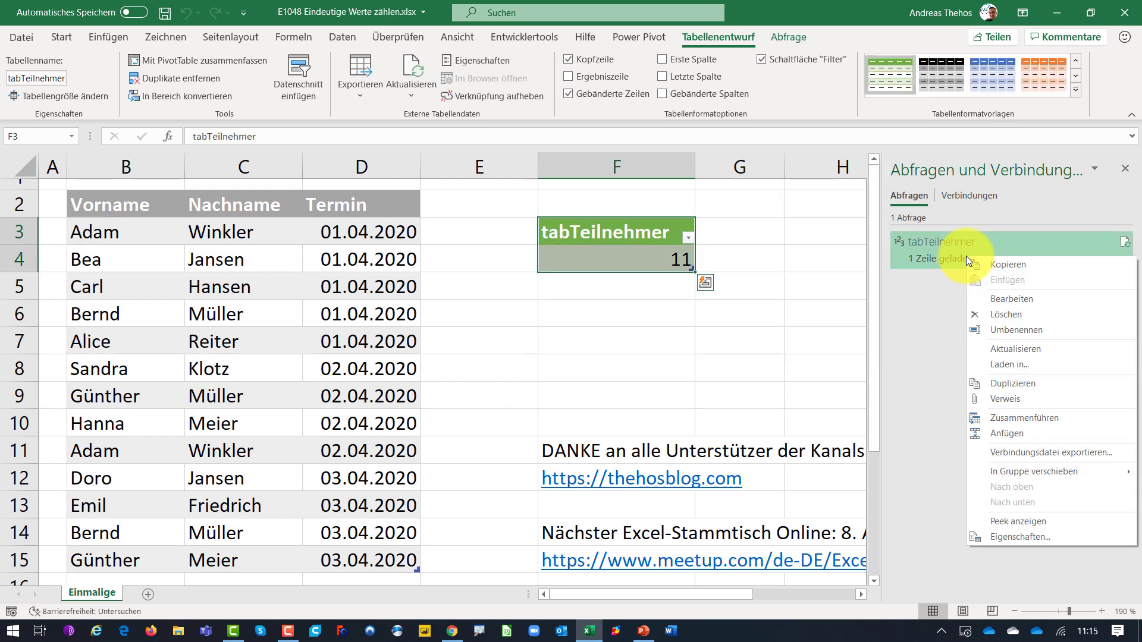
click(1011, 299)
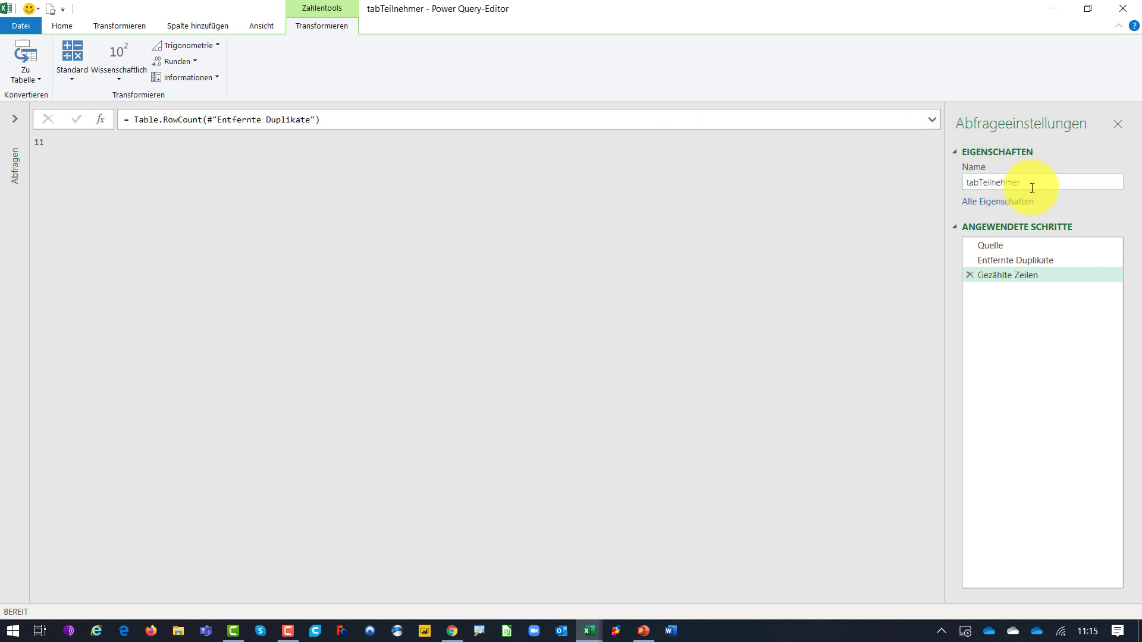
Step: Rename the query to qryAnzahlPersonen and select its Quelle step
drag(1053, 183, 958, 181)
text(qryAn)
text(zahl)
text(M)
key(BackSpace)
text(Personen)
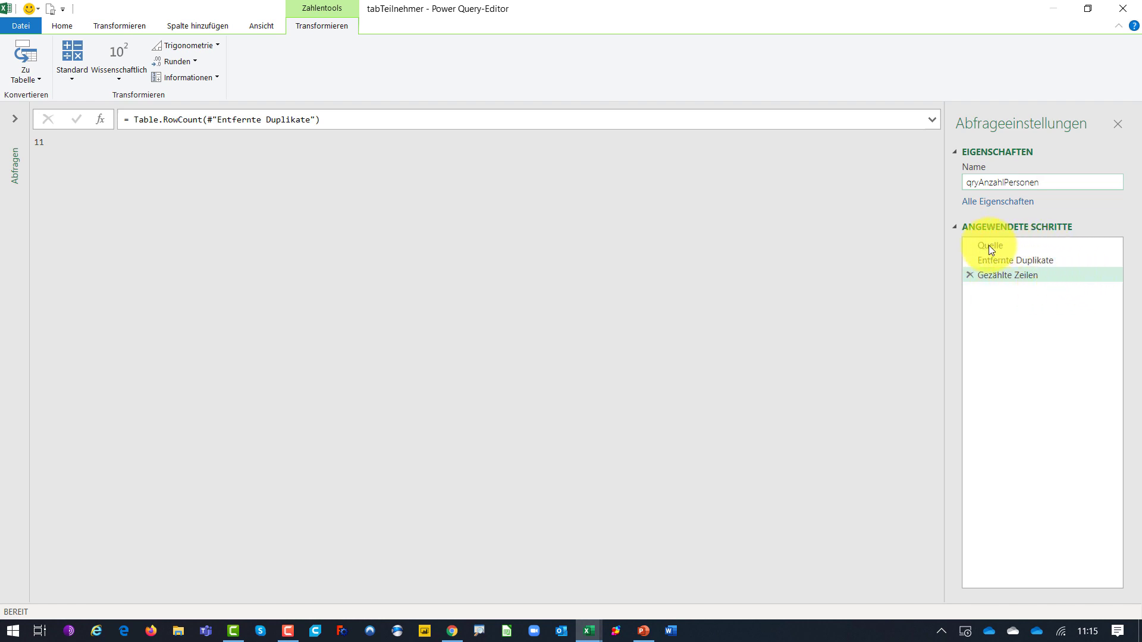
key(Return)
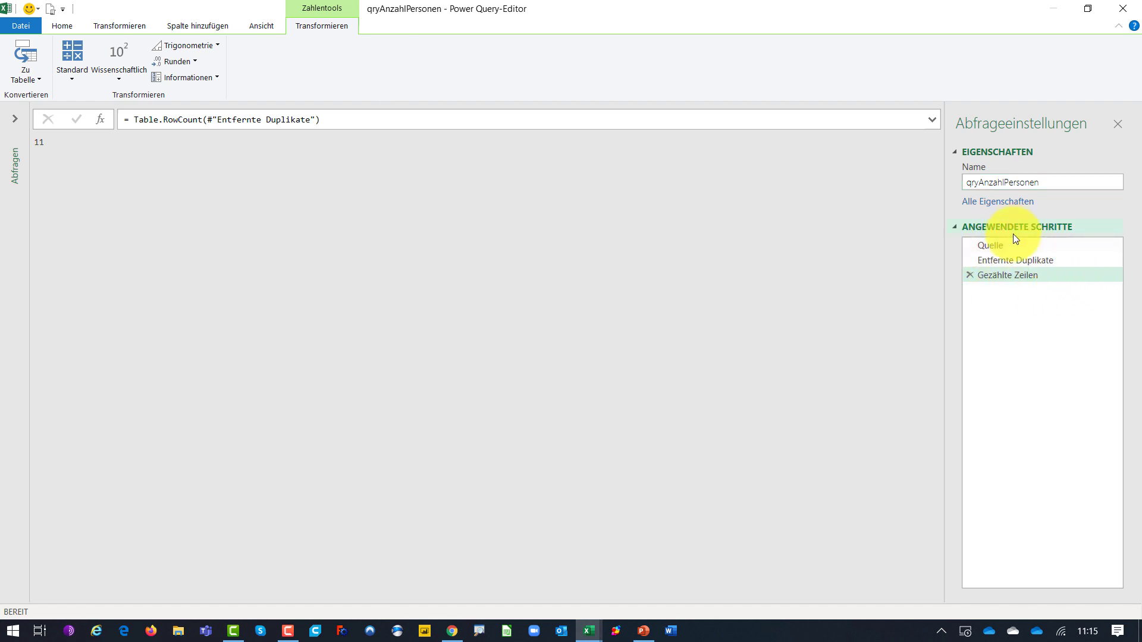
click(996, 244)
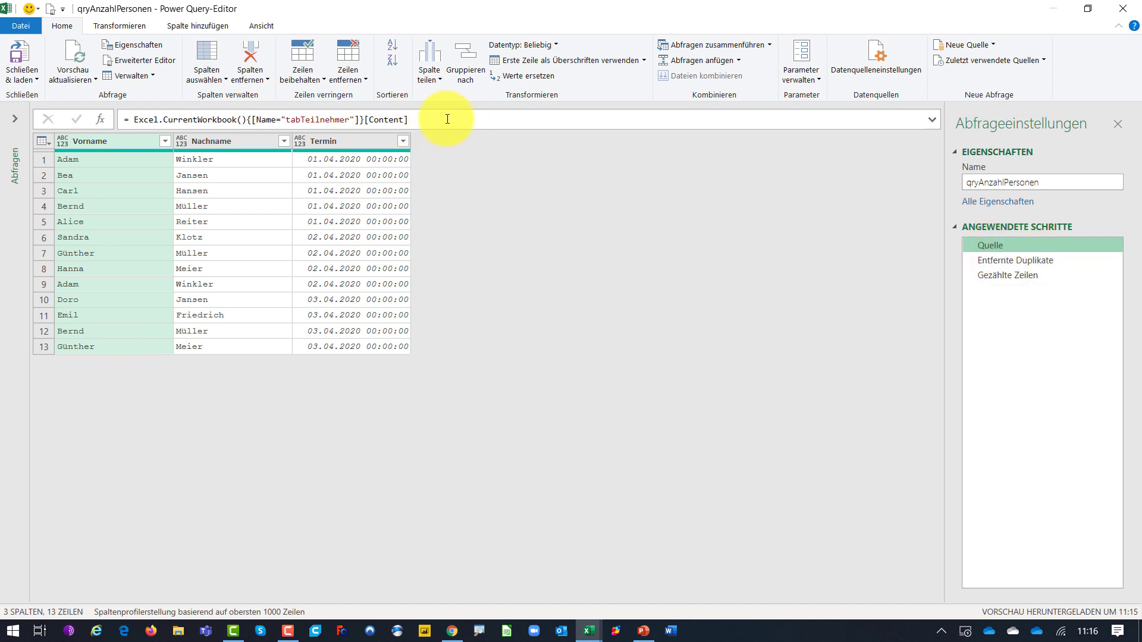
Step: Toggle the Bearbeitungsleiste off and on, and select the Gezählte Zeilen step showing 11
click(258, 28)
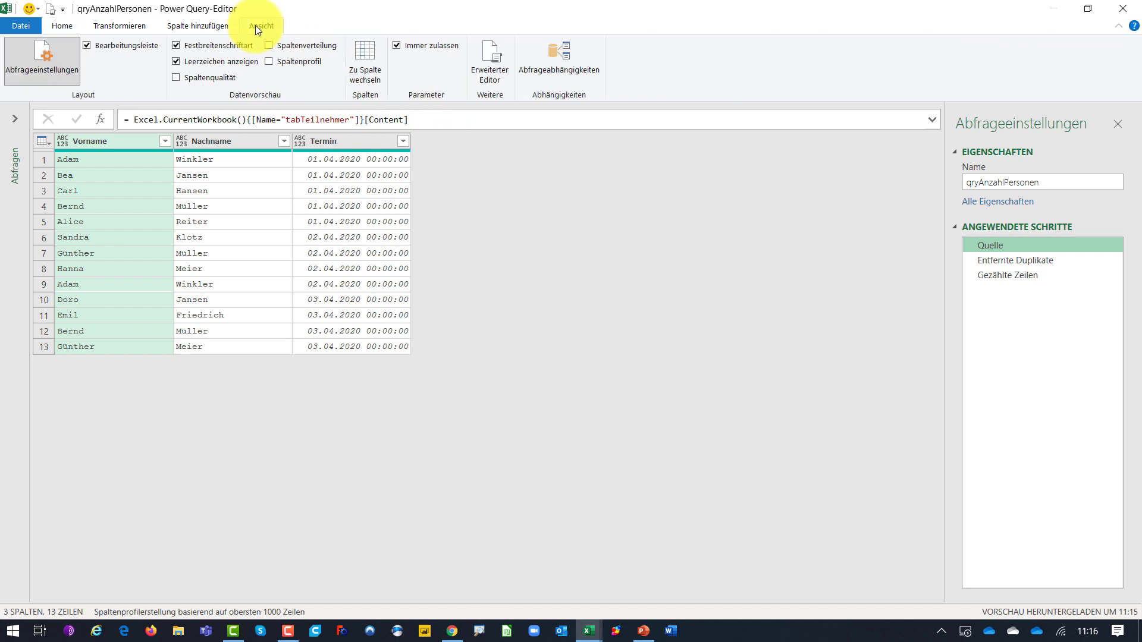
click(115, 47)
click(119, 45)
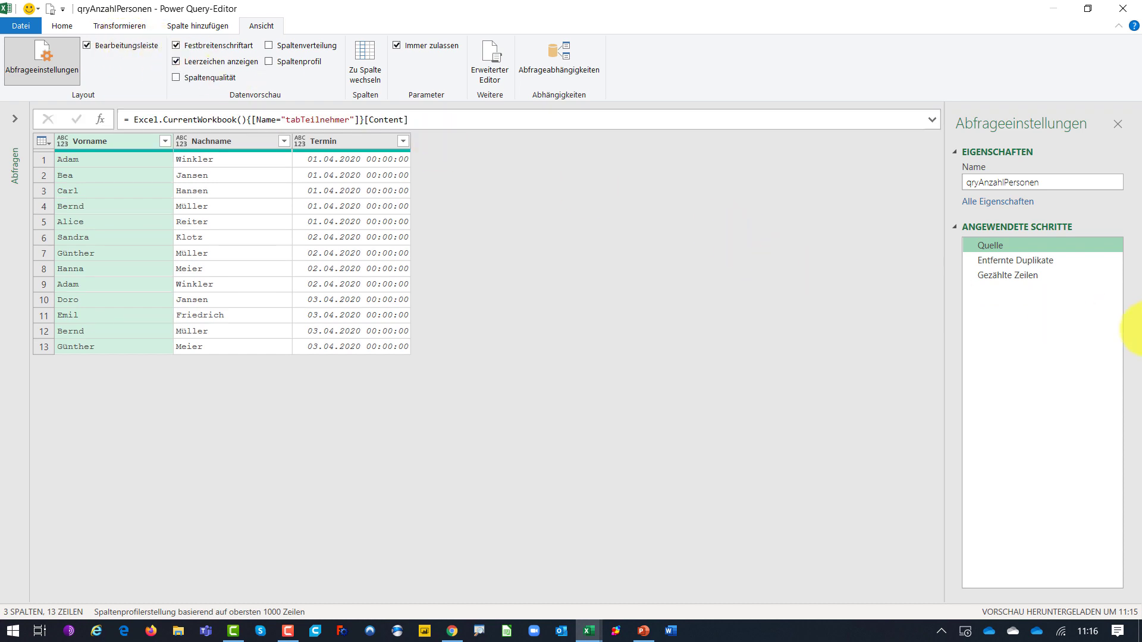
drag(990, 245, 1001, 258)
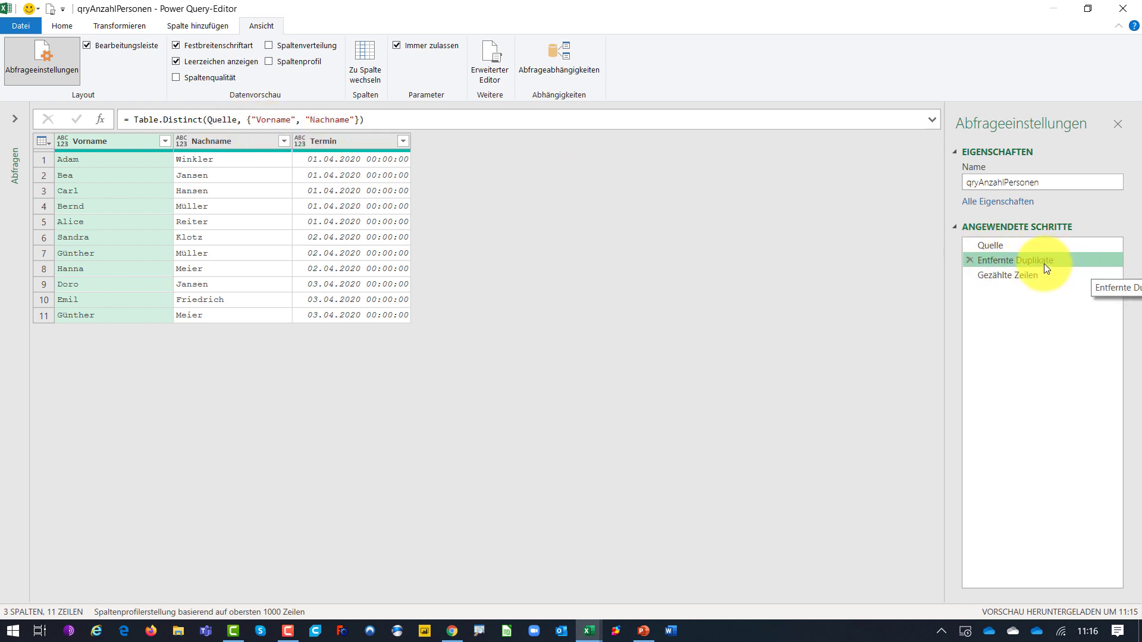
click(1006, 273)
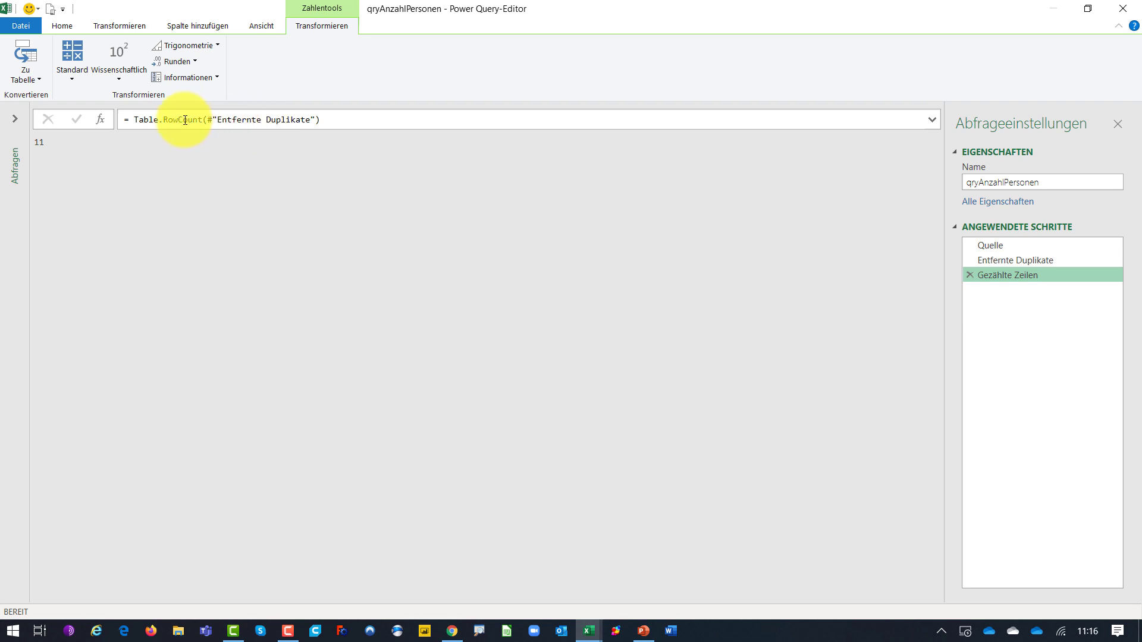
Step: Inspect the Table.RowCount( formula, then select the Entfernte Duplikate step to show its formula
drag(143, 117, 208, 117)
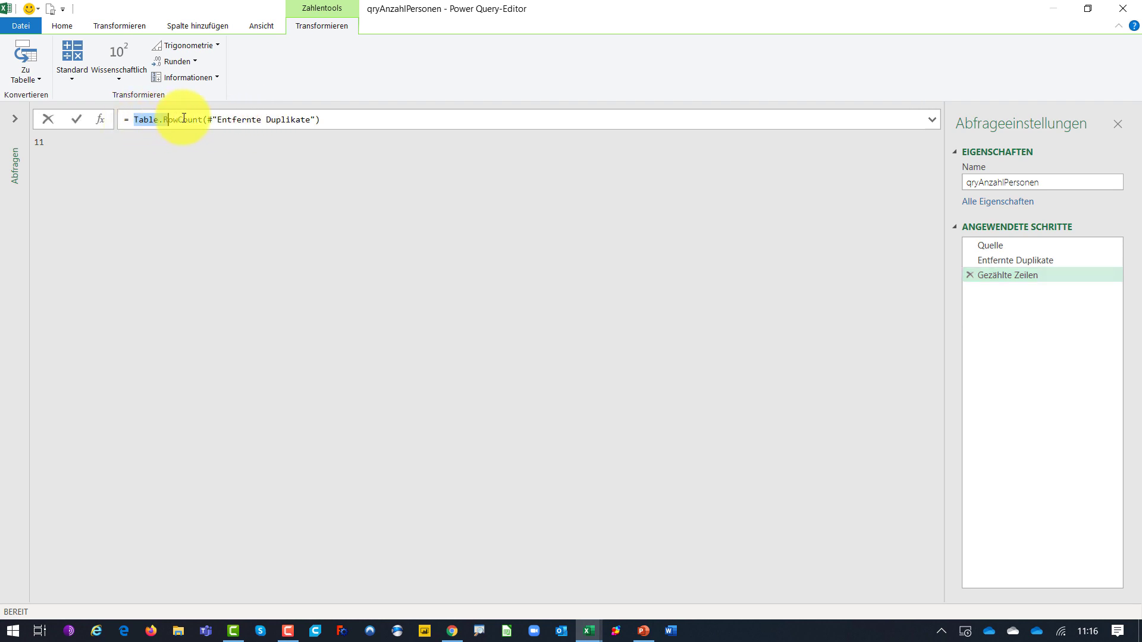
click(318, 134)
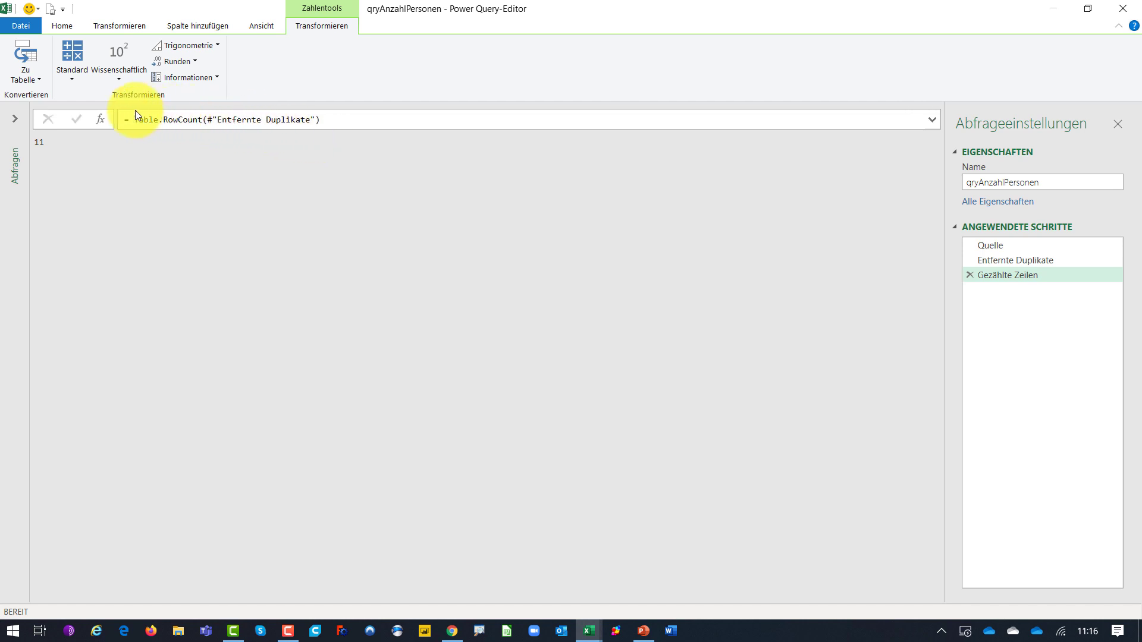
drag(135, 119, 205, 119)
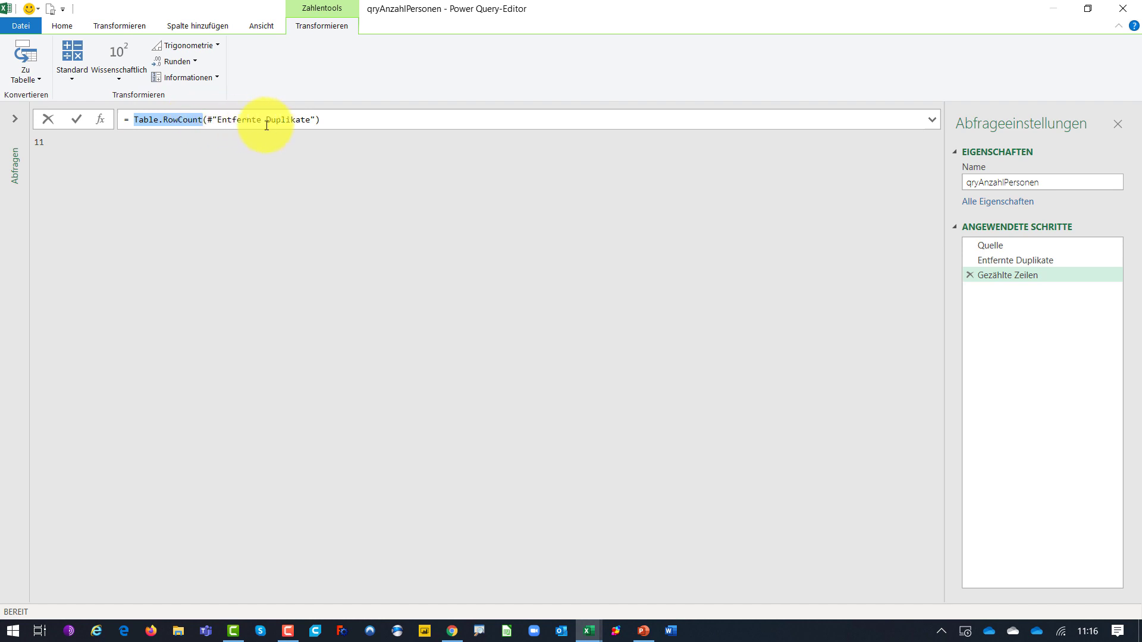
click(1024, 262)
click(1010, 263)
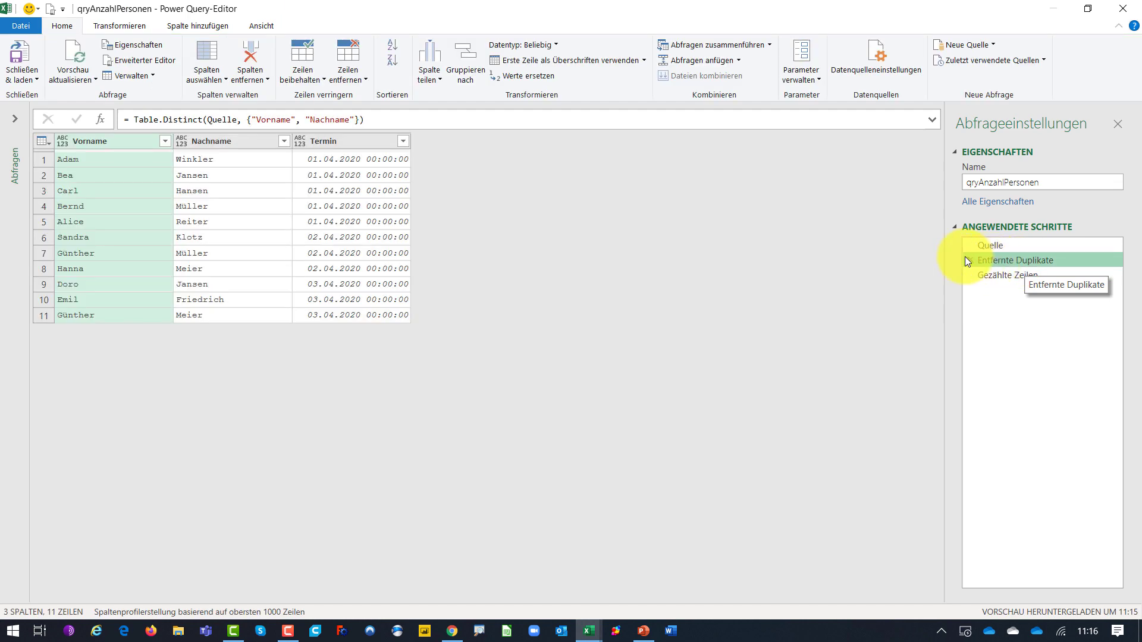
Step: Wrap the Table.Distinct formula in Table.RowCount(...) and delete the Gezählte Zeilen step
click(135, 119)
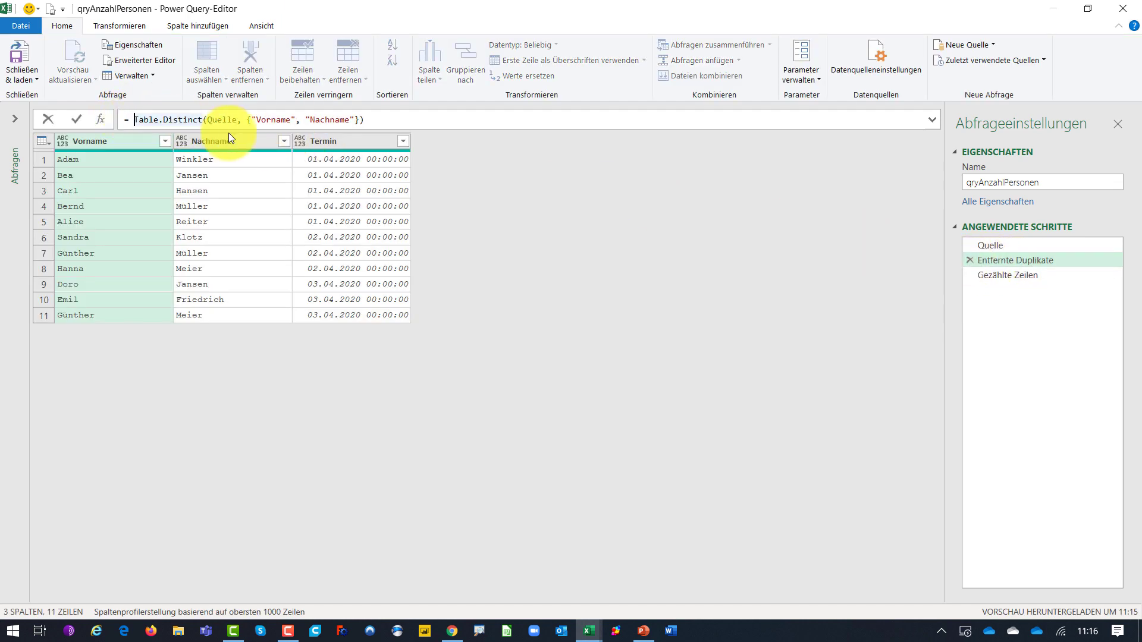
text(Table.RowCount)
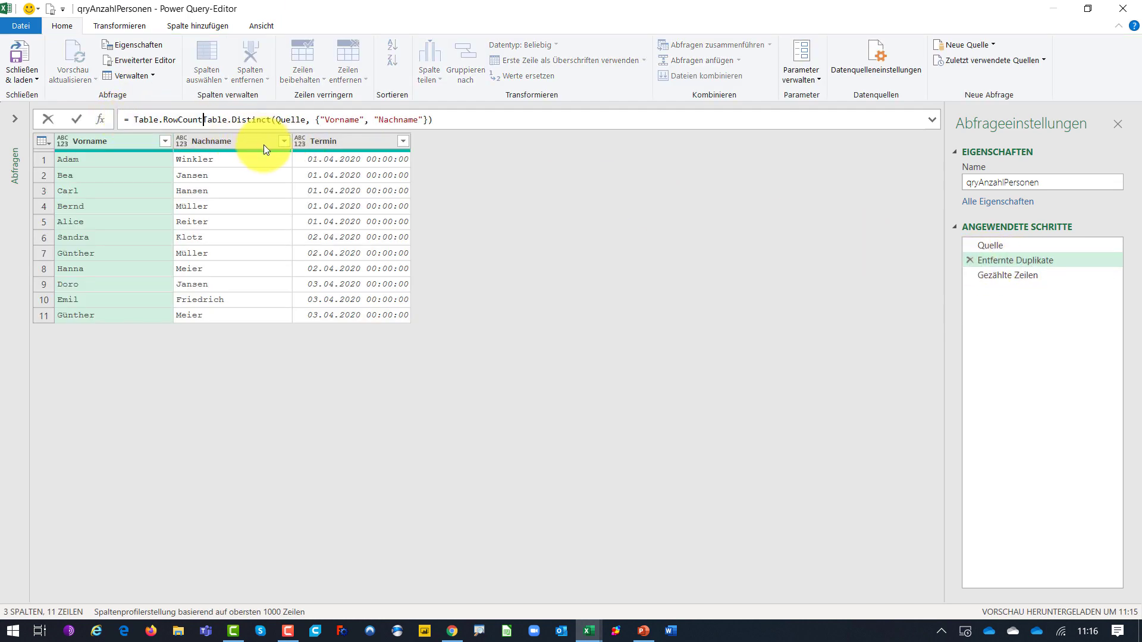
text(()
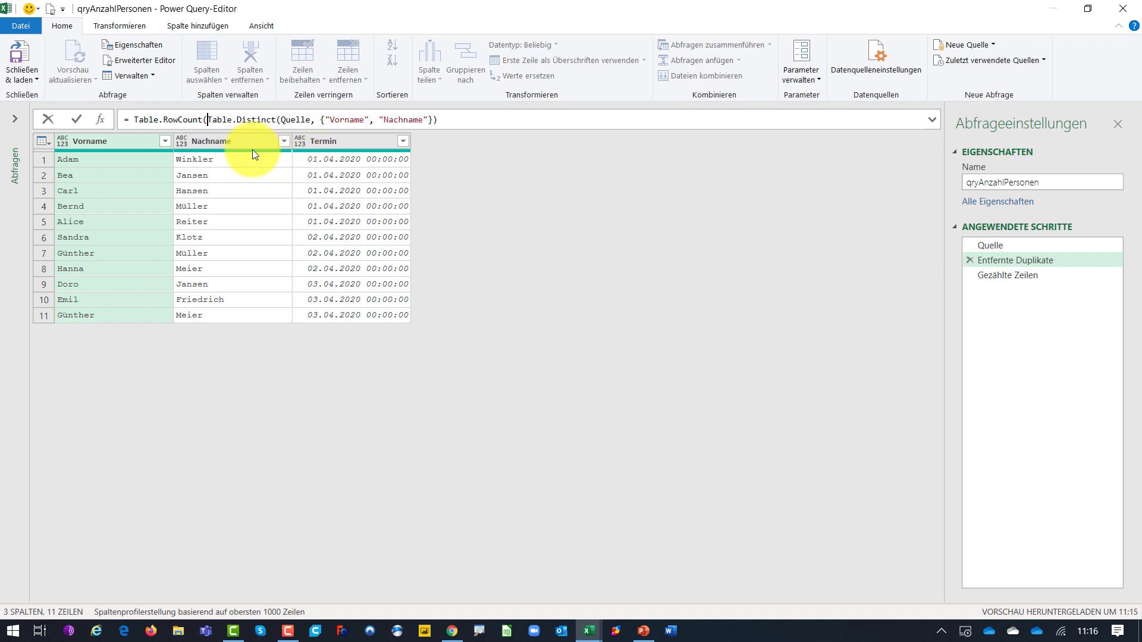
click(468, 121)
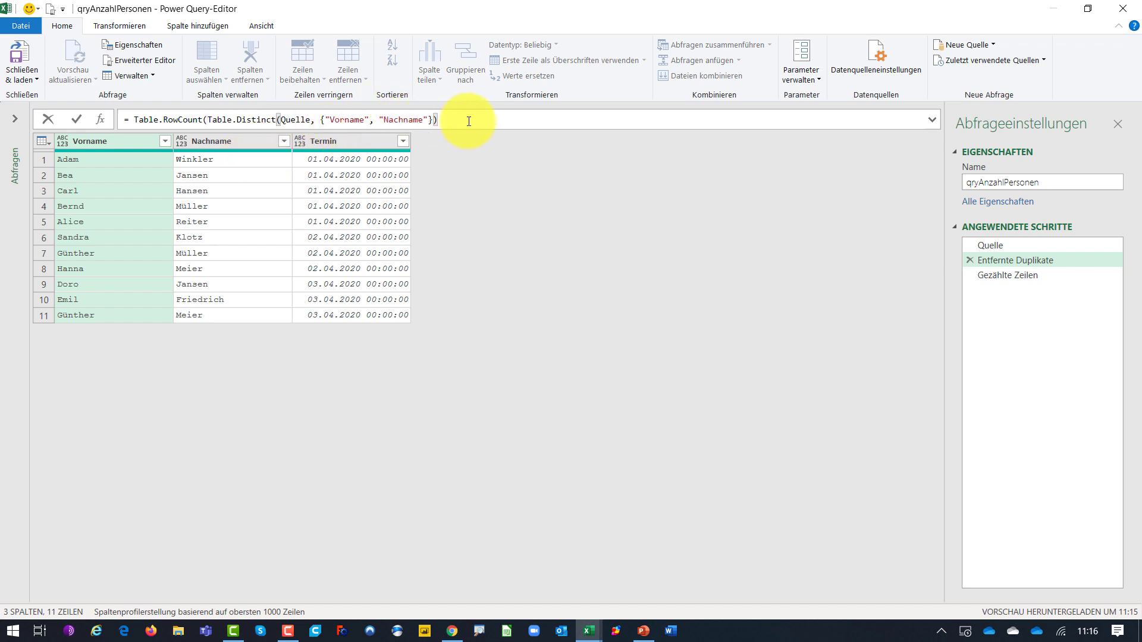
text())
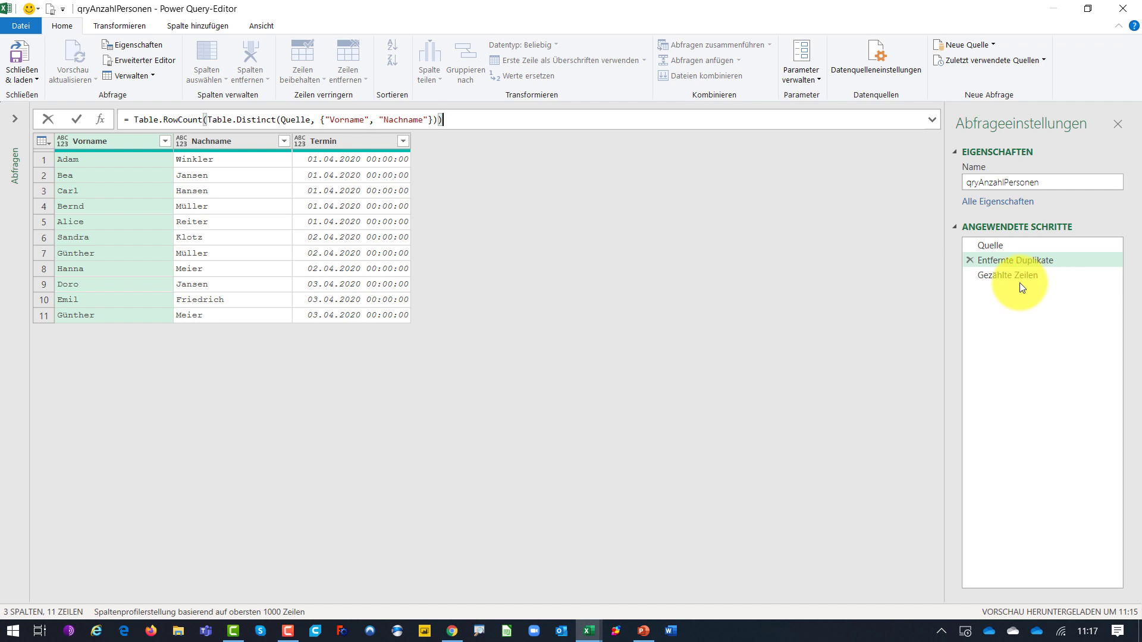
key(Return)
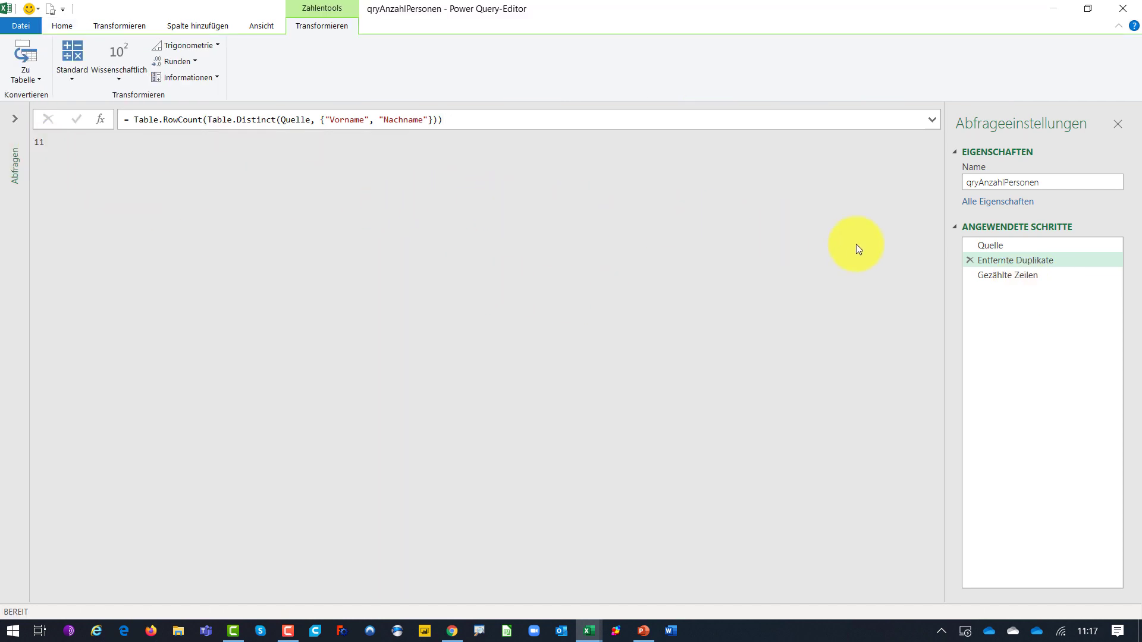
mouse_move(1007, 275)
click(969, 274)
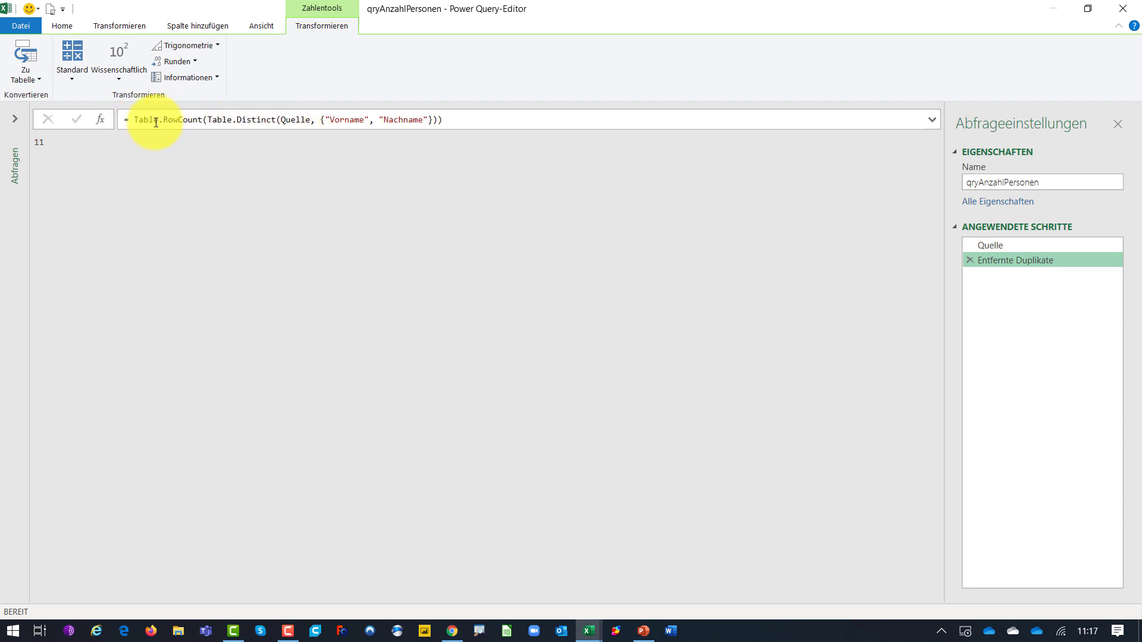
Step: Replace the Quelle reference in the counting formula with the copied source table expression
click(984, 246)
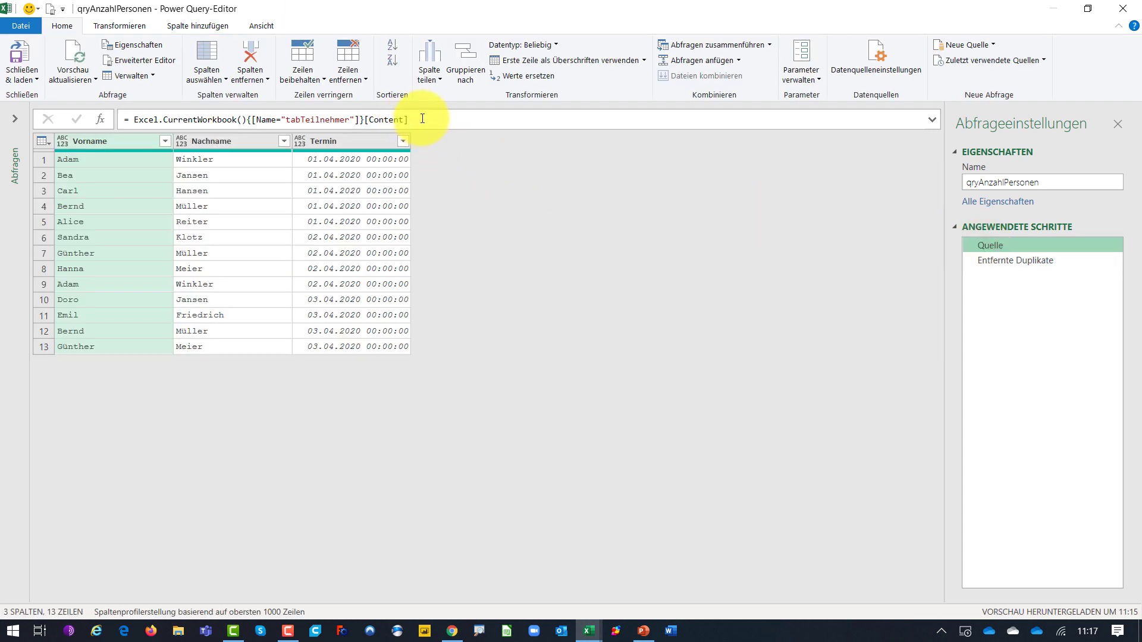
drag(407, 119, 131, 120)
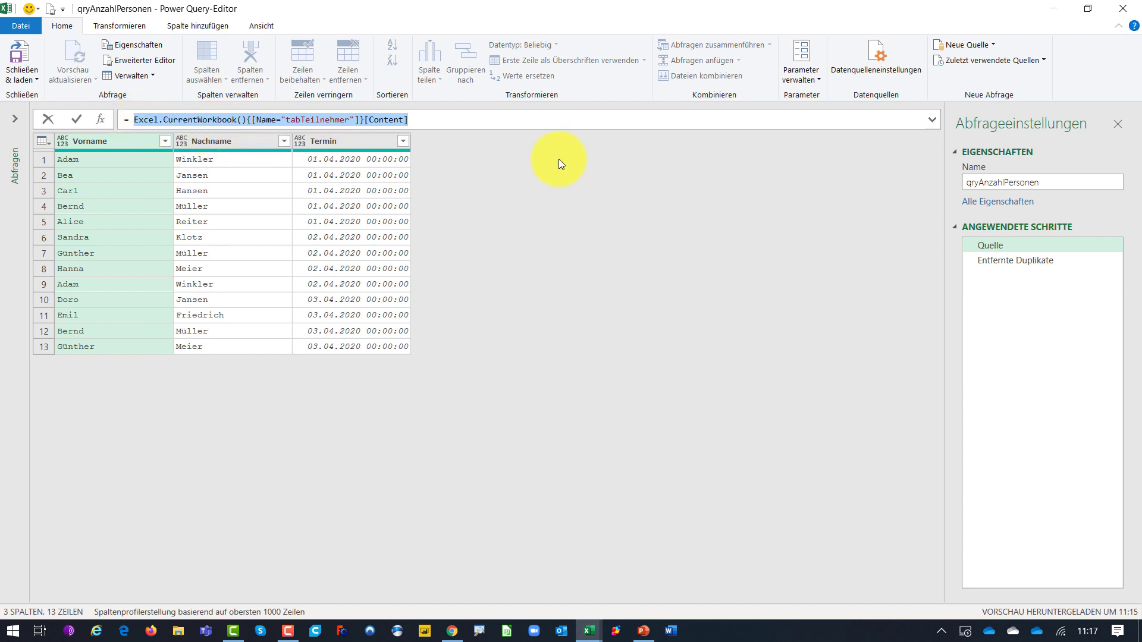
click(987, 259)
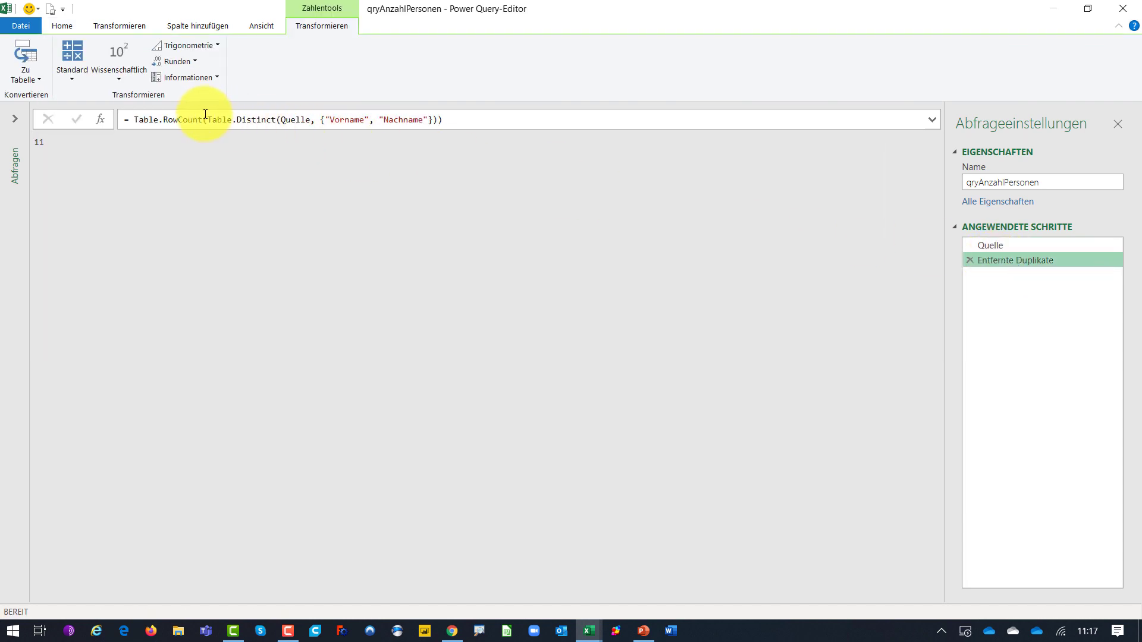
double_click(292, 120)
text(Excel.CurrentWorkbook(){[Name="tabTeilnehmer"]}[Content])
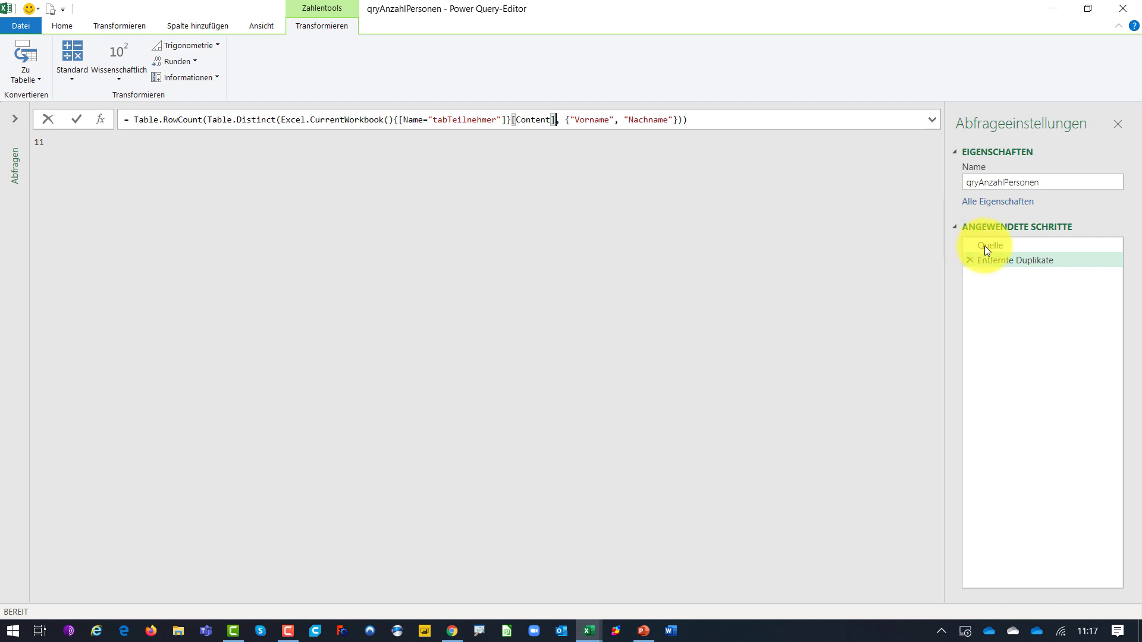
key(Return)
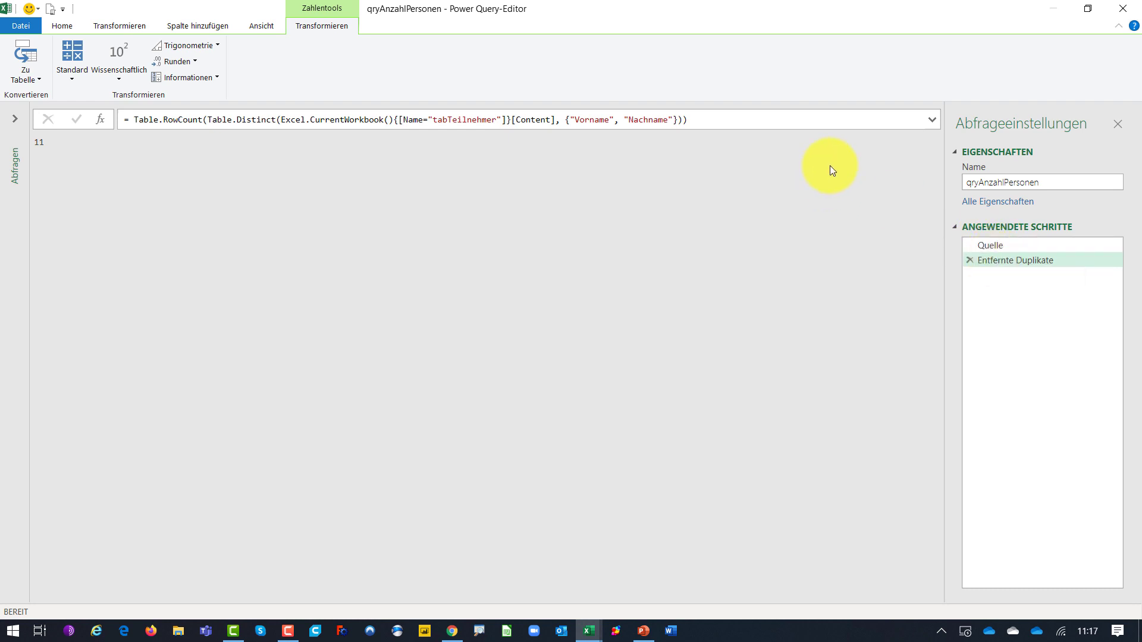
Step: Paste the combined Table.RowCount(Table.Distinct(...)) formula into Quelle and delete Entfernte Duplikate
mouse_move(689, 120)
mouse_down()
mouse_move(193, 106)
mouse_move(131, 117)
mouse_up()
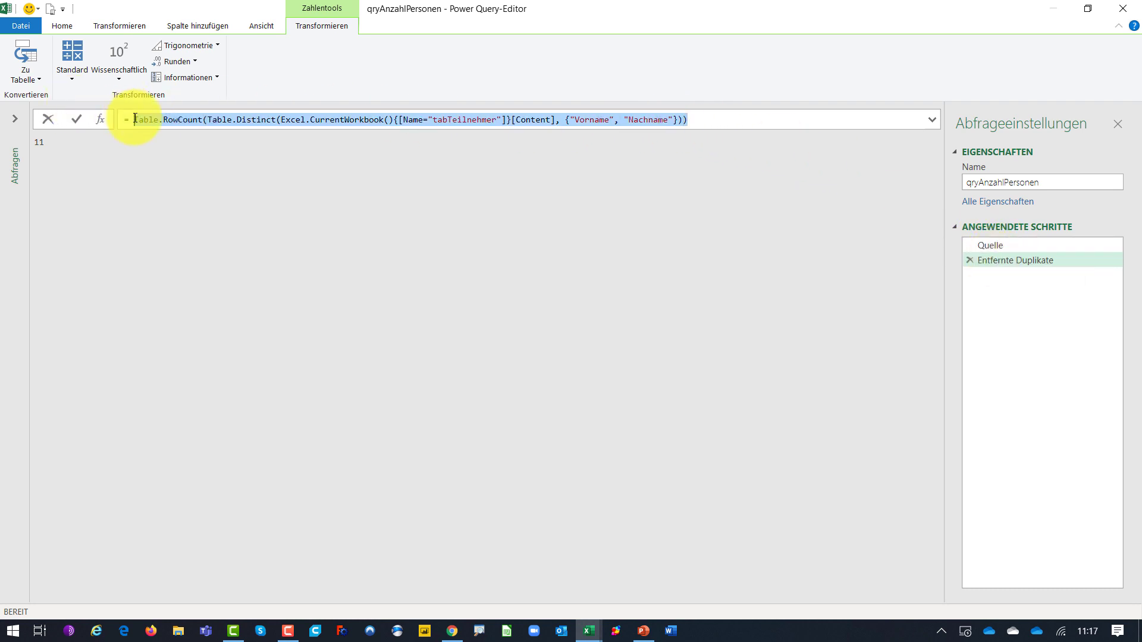
click(276, 141)
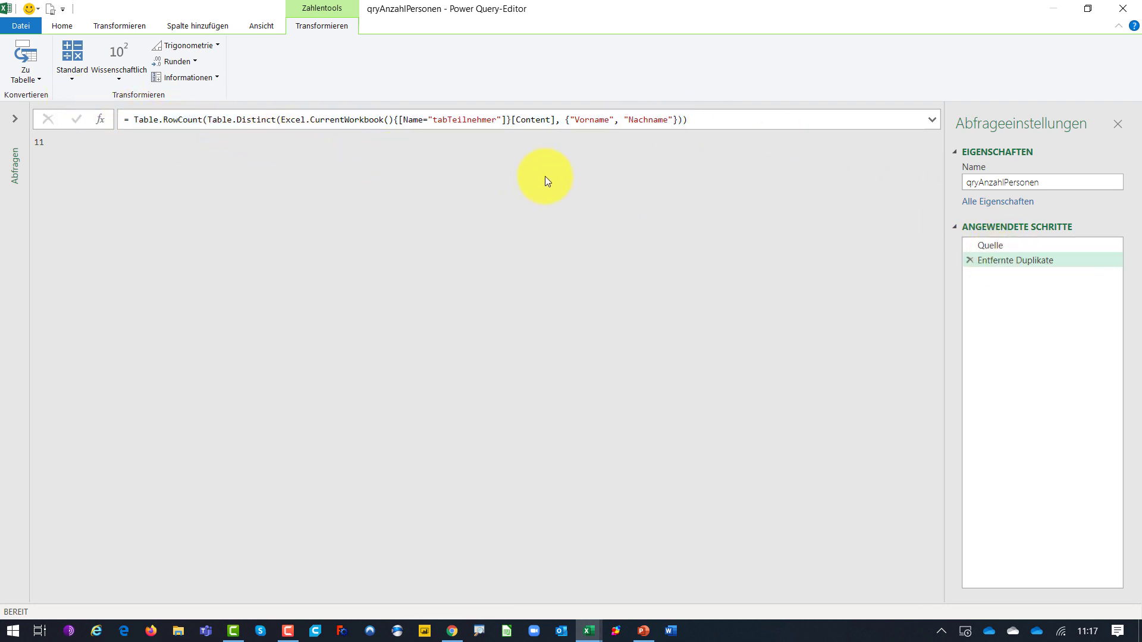
drag(689, 119, 138, 120)
key(ctrl+c)
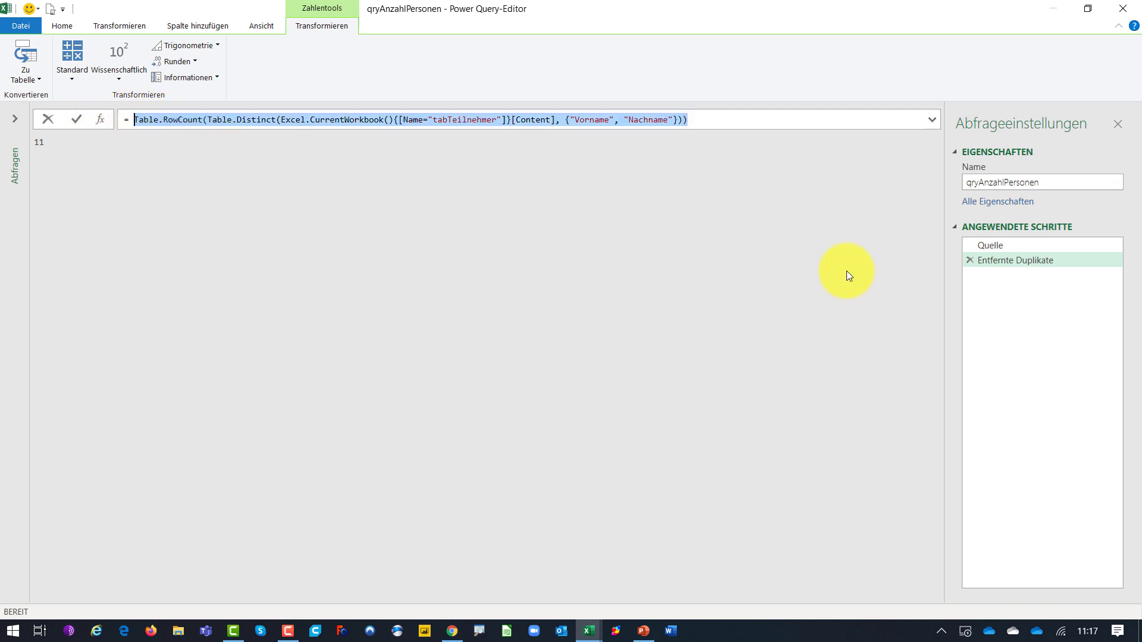
click(1001, 246)
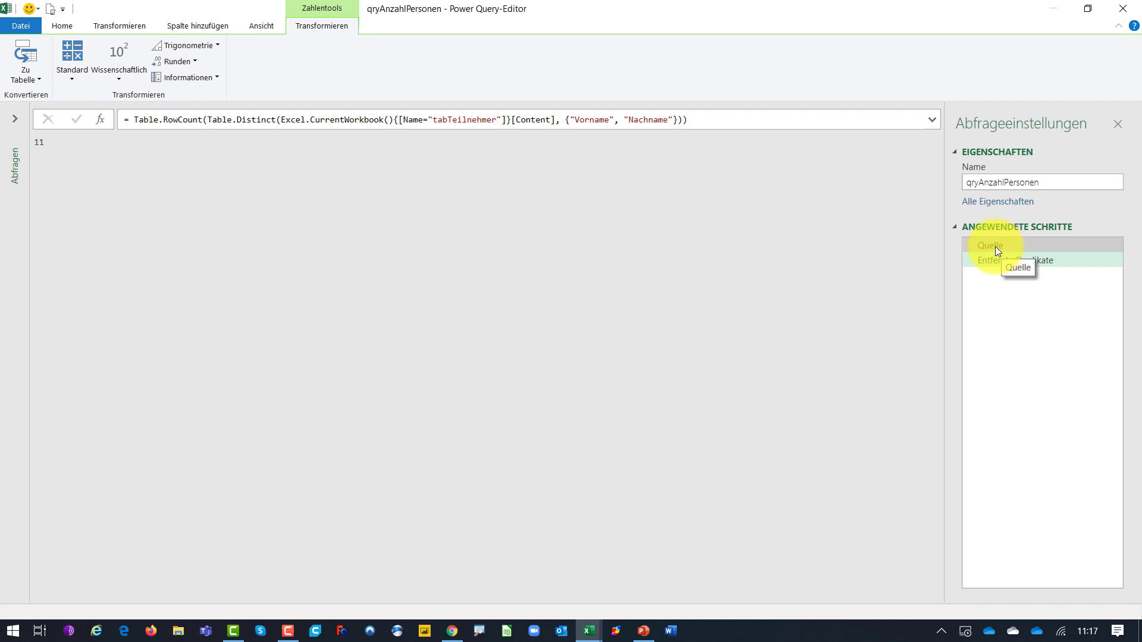
drag(409, 119, 144, 118)
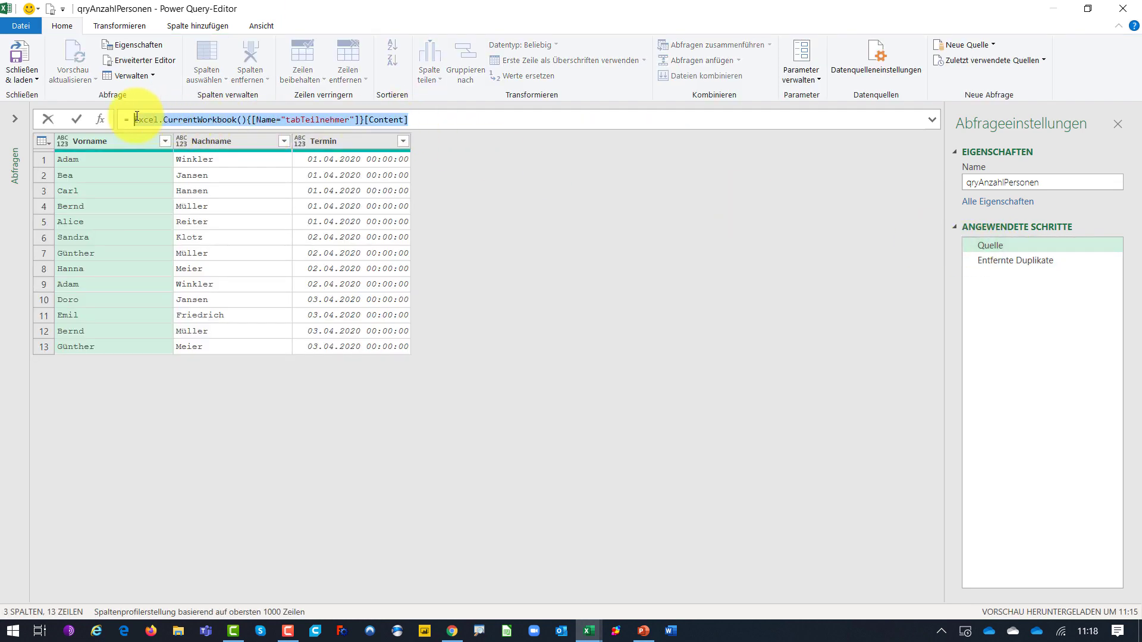
key(ctrl+v)
key(Return)
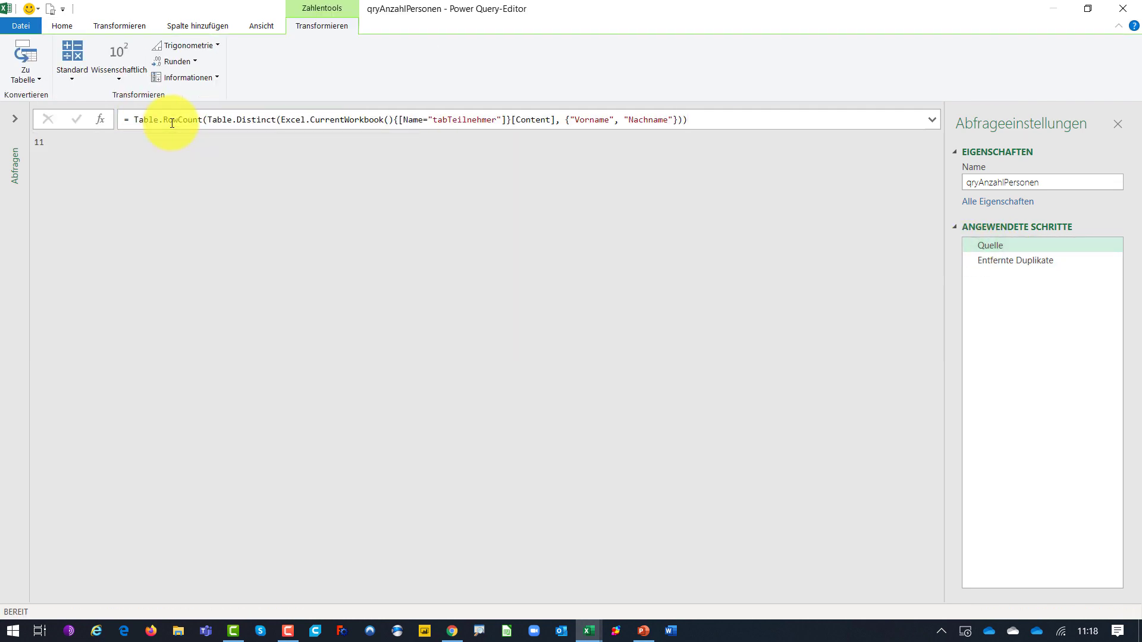
click(970, 256)
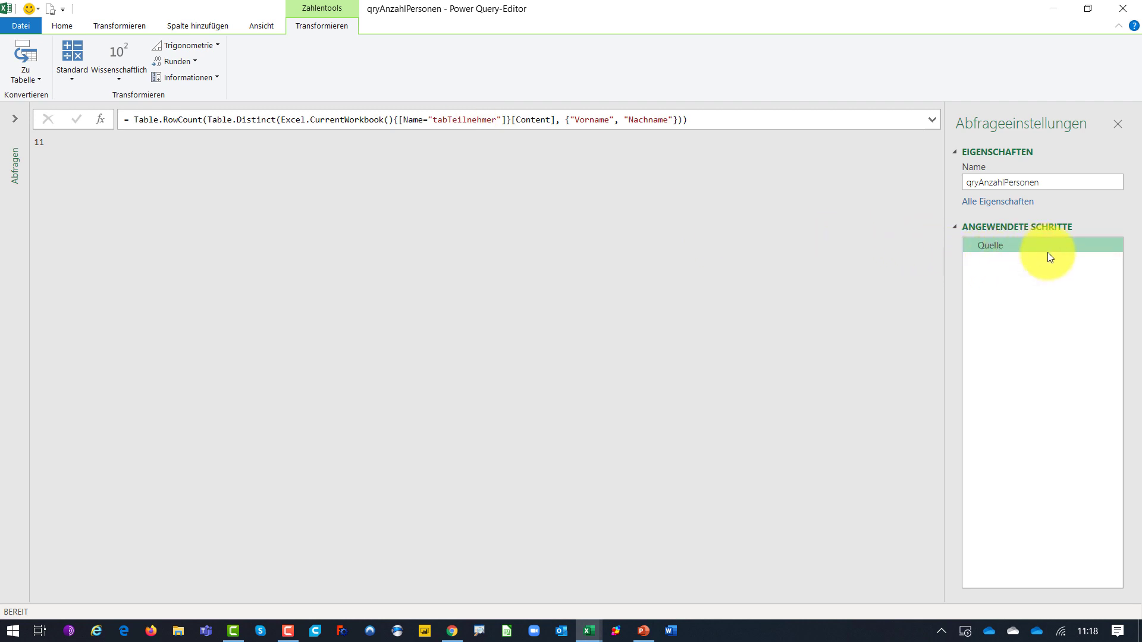
Step: Close the Power Query Editor and load the query result 11 into the sheet
right_click(1029, 245)
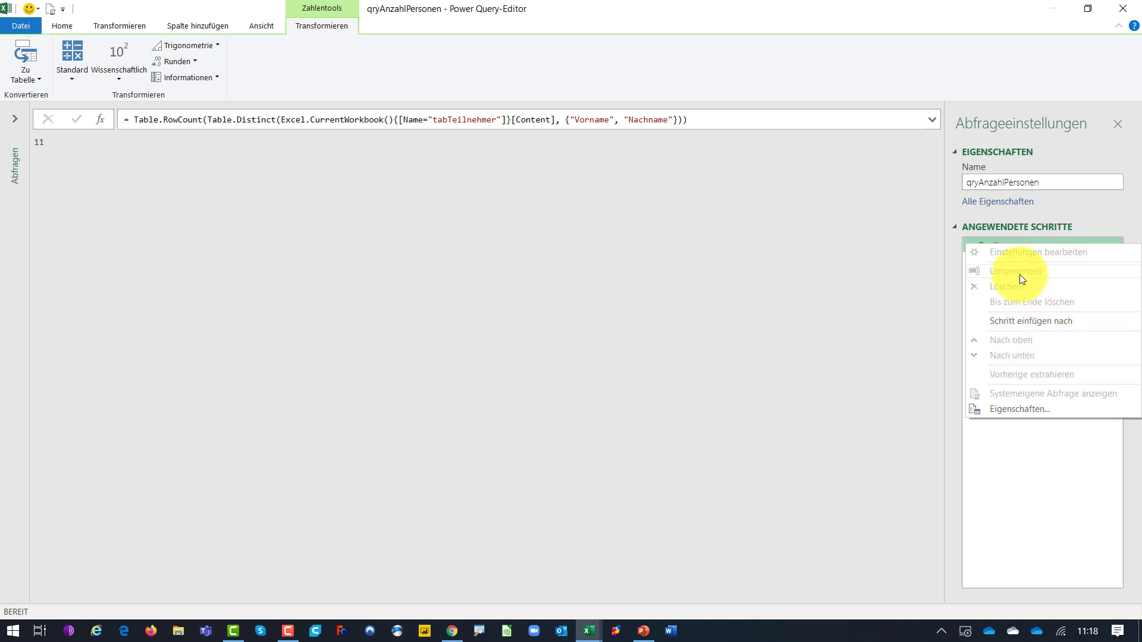
click(340, 133)
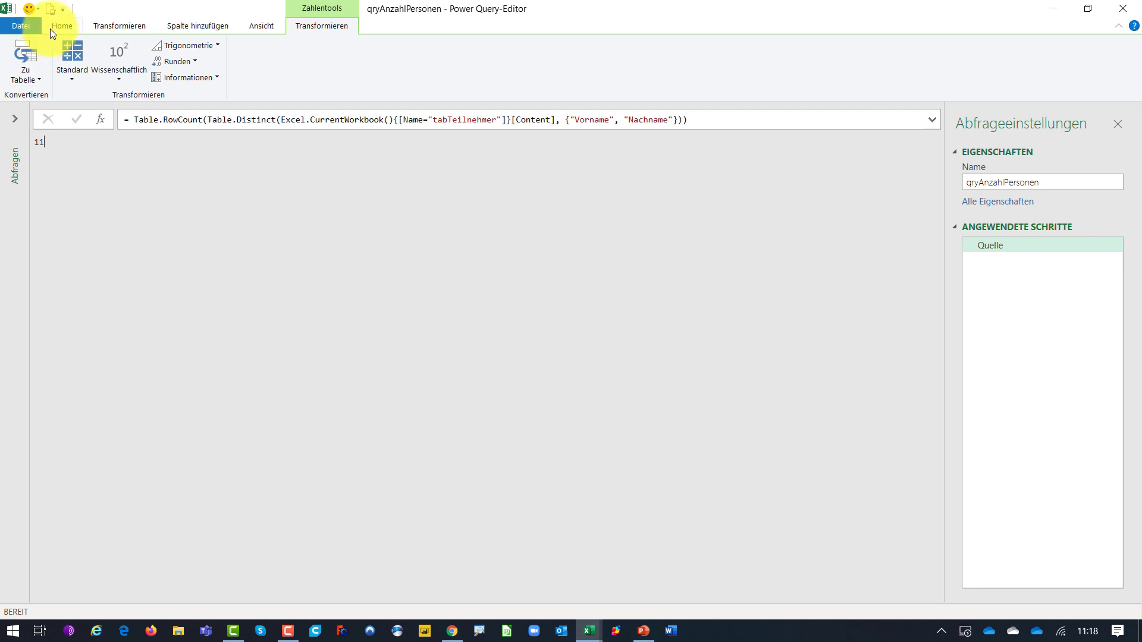
click(68, 26)
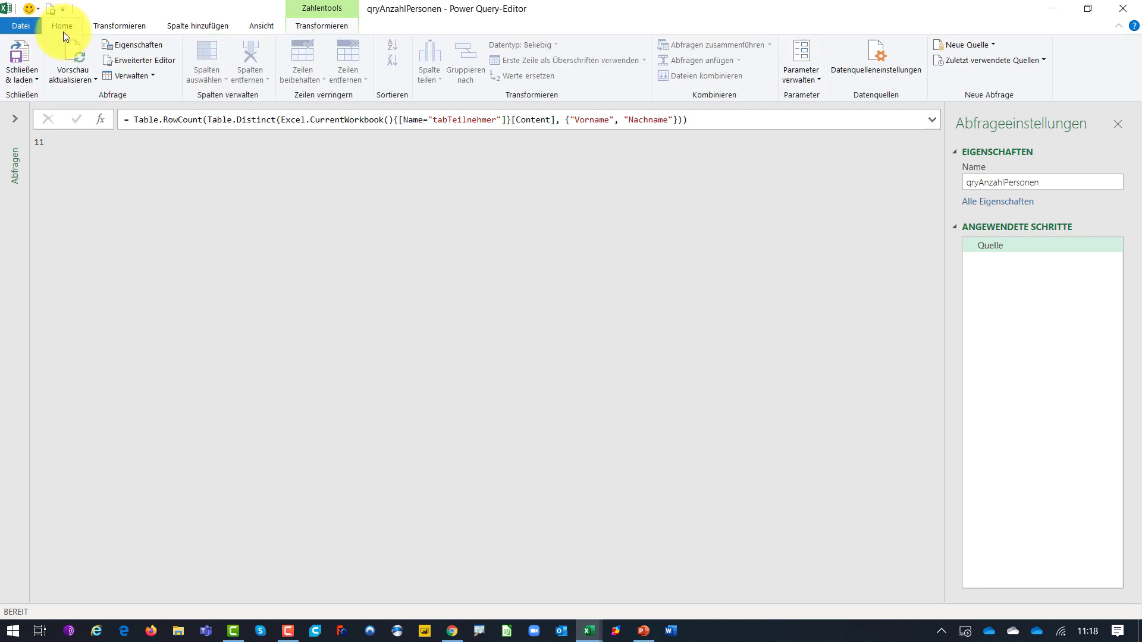
click(22, 54)
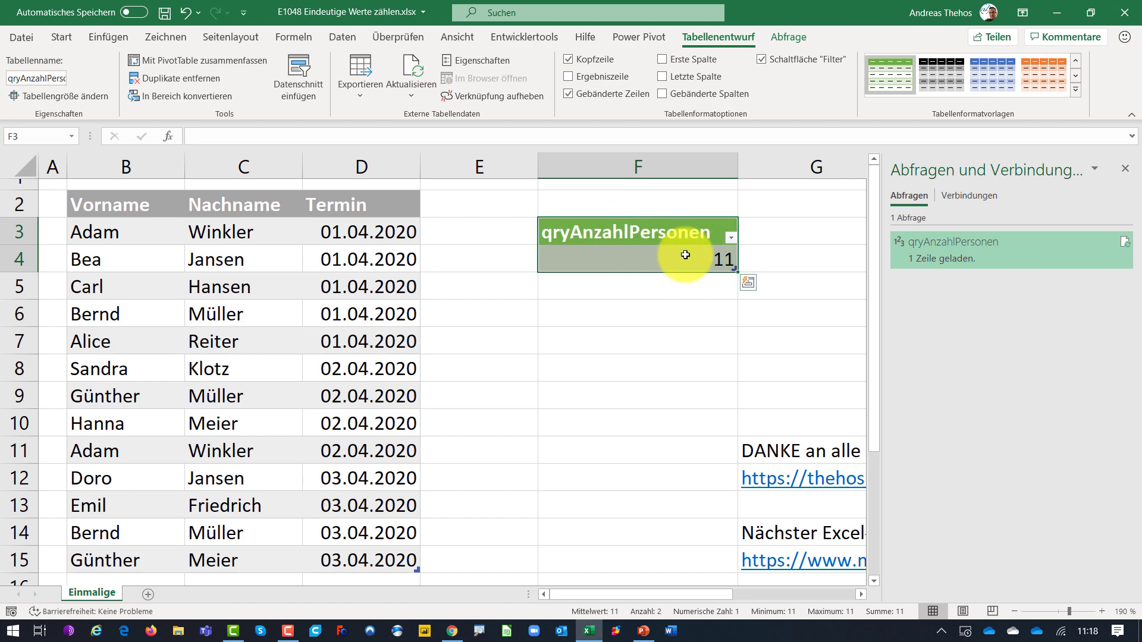
Step: Narrow column F to fit the qryAnzahlPersonen result table
drag(735, 174, 645, 162)
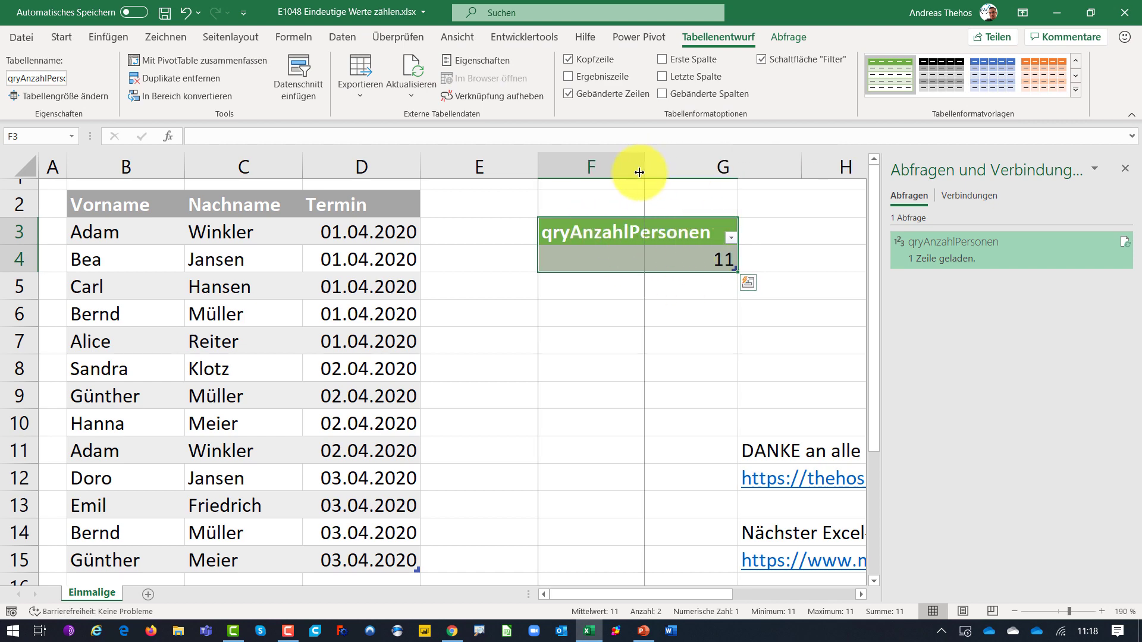
click(770, 232)
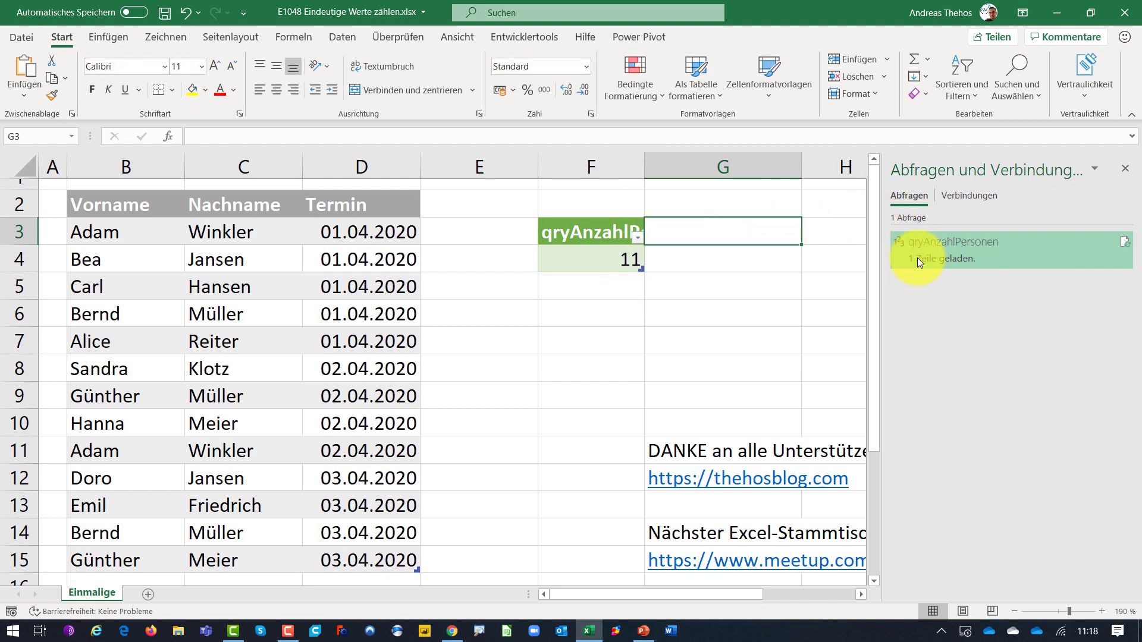
right_click(937, 258)
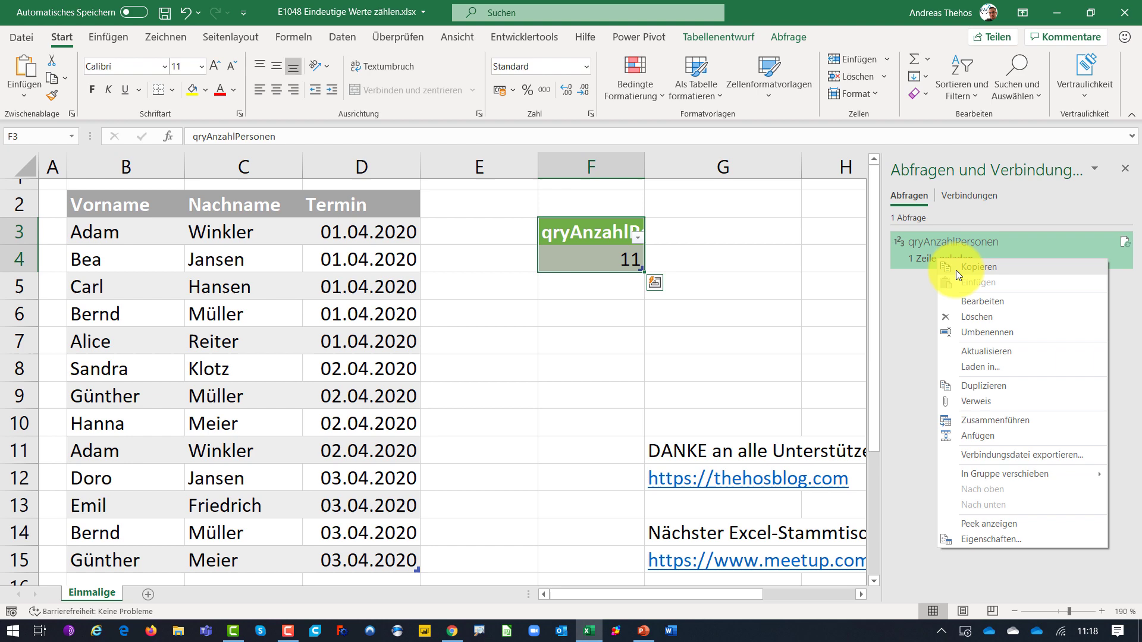
Step: Reopen qryAnzahlPersonen for editing and show its M code in the Erweiterter Editor
click(968, 299)
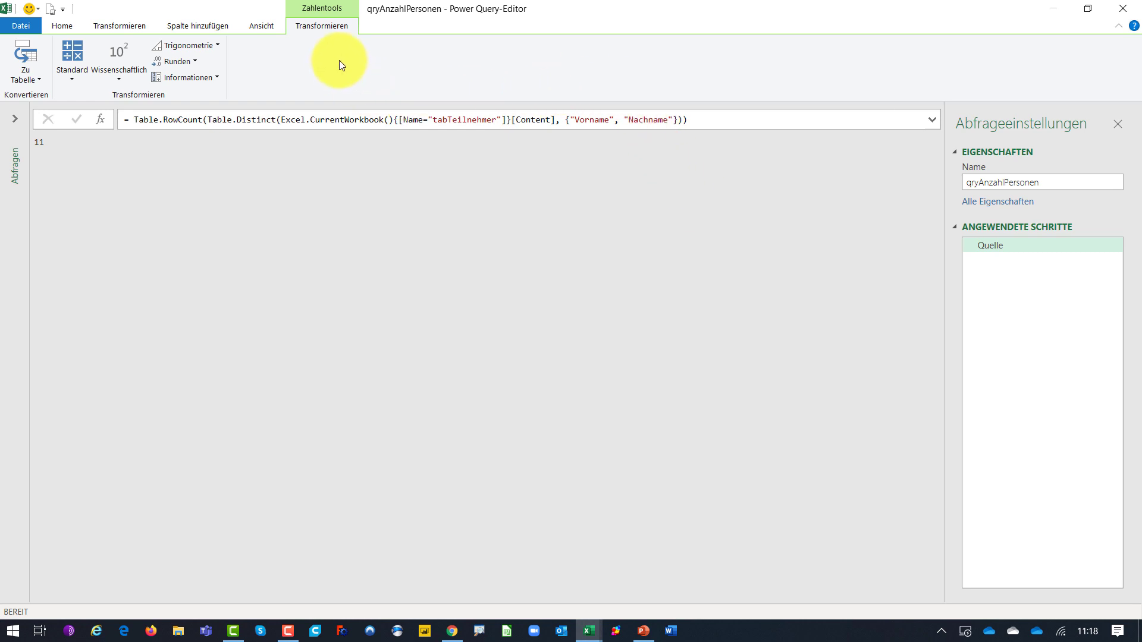
click(266, 27)
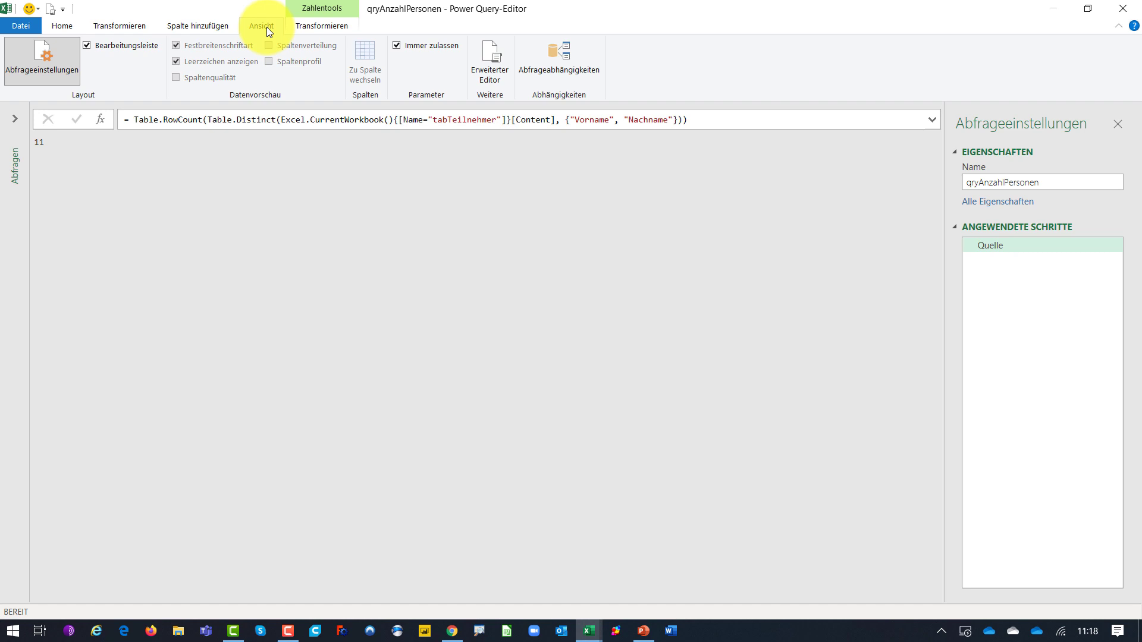
click(488, 65)
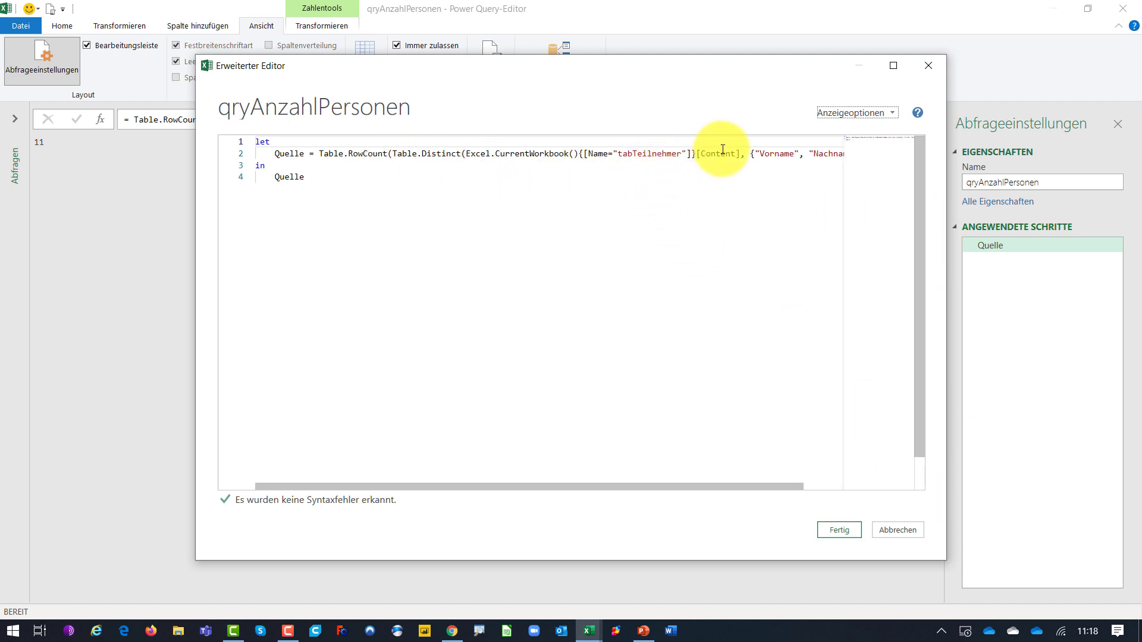
Step: Move the {"Vorname"…} column list of the Quelle formula onto its own indented line
click(750, 153)
key(Return)
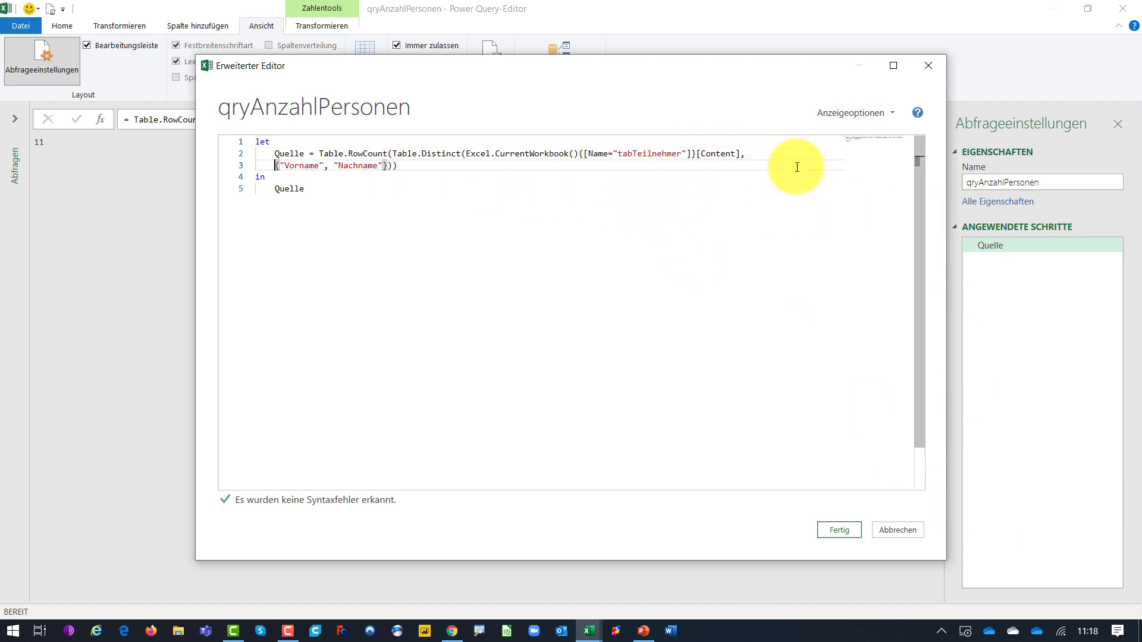
key(Tab)
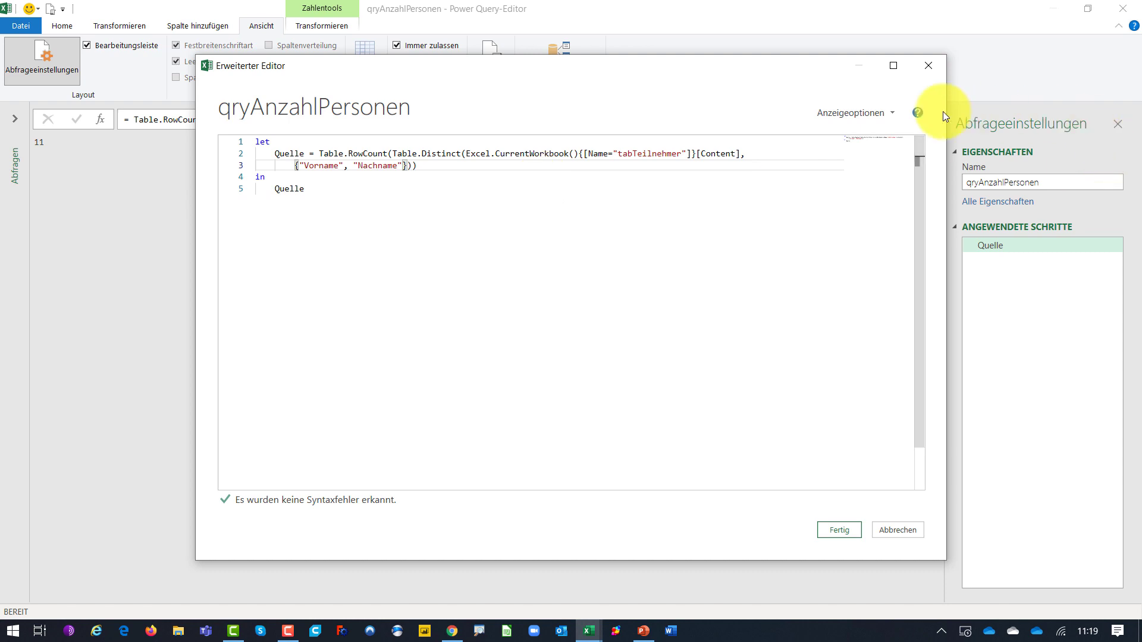
Step: Turn off line numbers in the Advanced Editor's Anzeigeoptionen
click(881, 112)
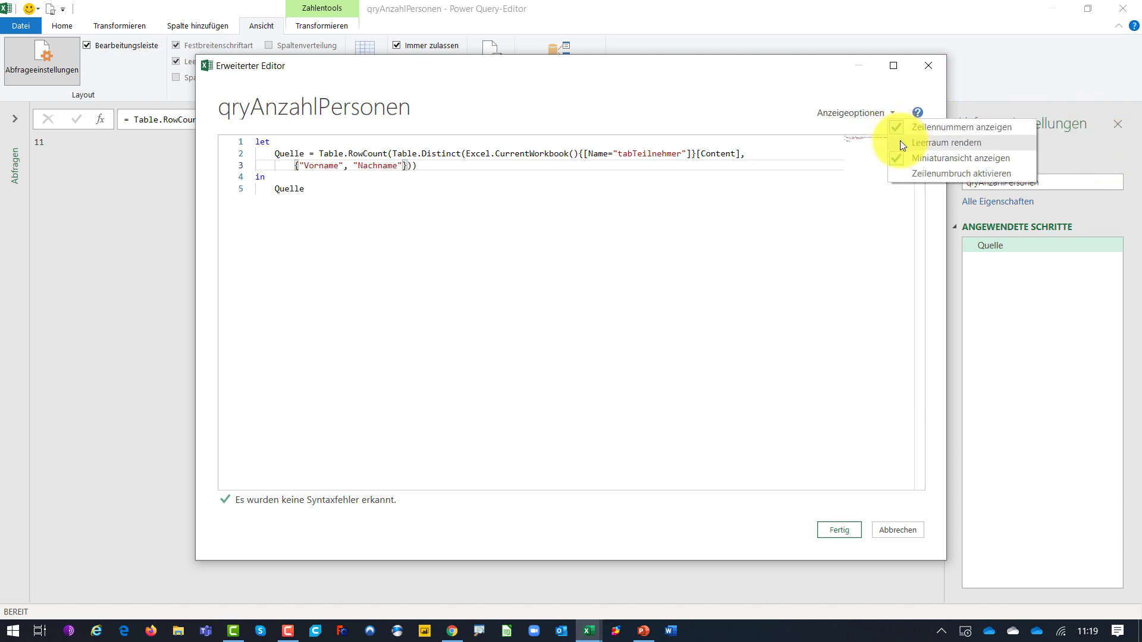
click(916, 128)
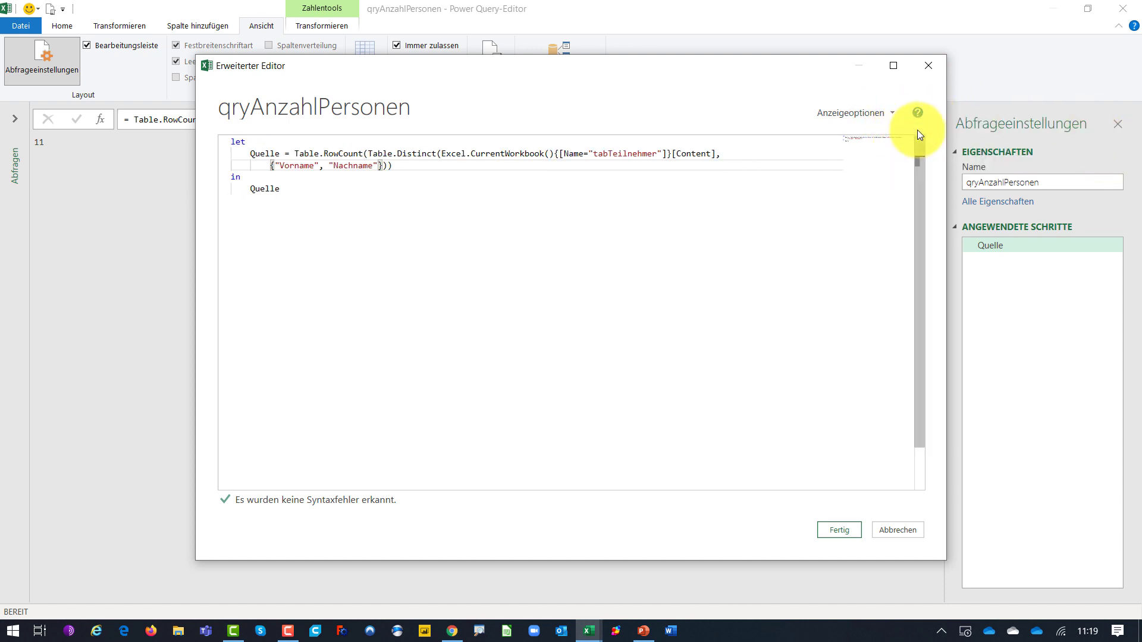
click(892, 113)
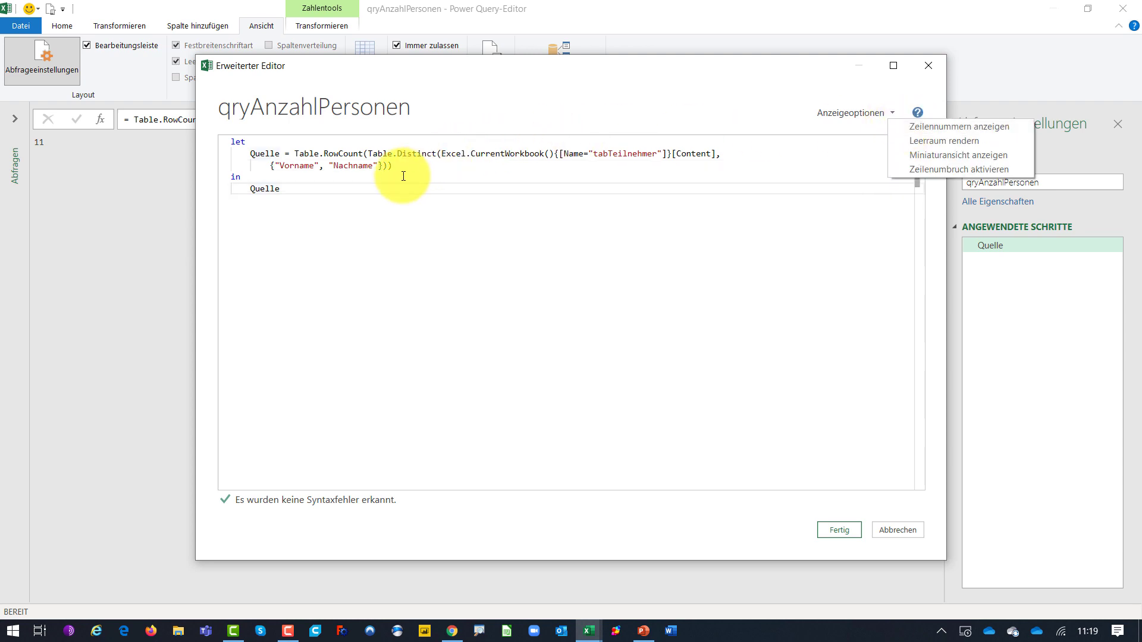
click(248, 141)
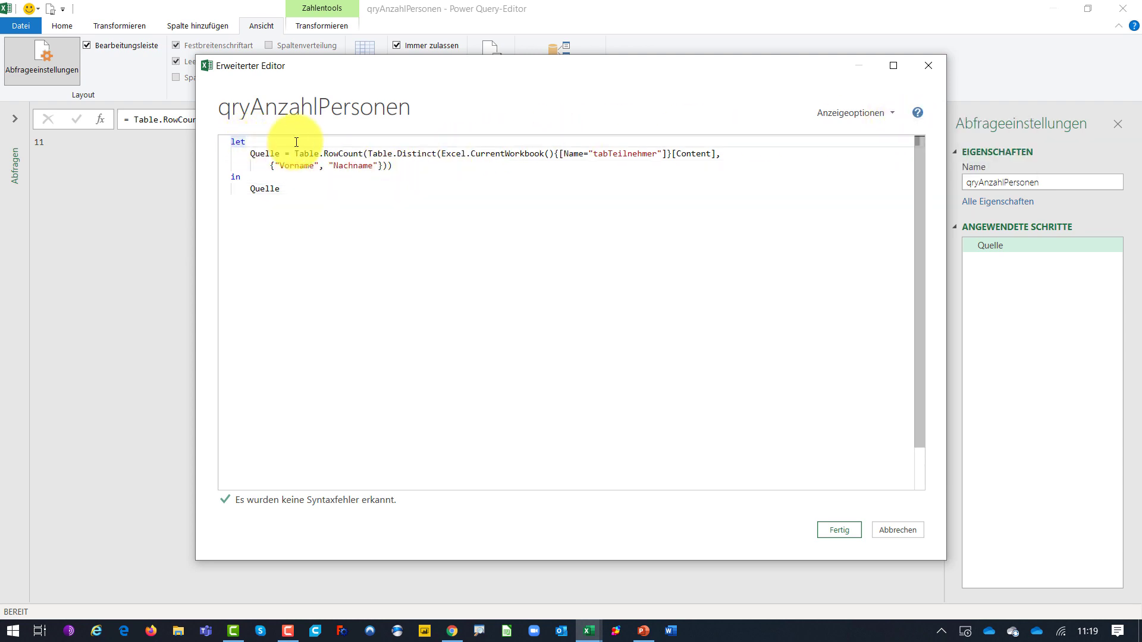
Step: Add a // comment below let describing the unique Vorname/Nachname rows from tabTeilnehmer, then apply
key(Return)
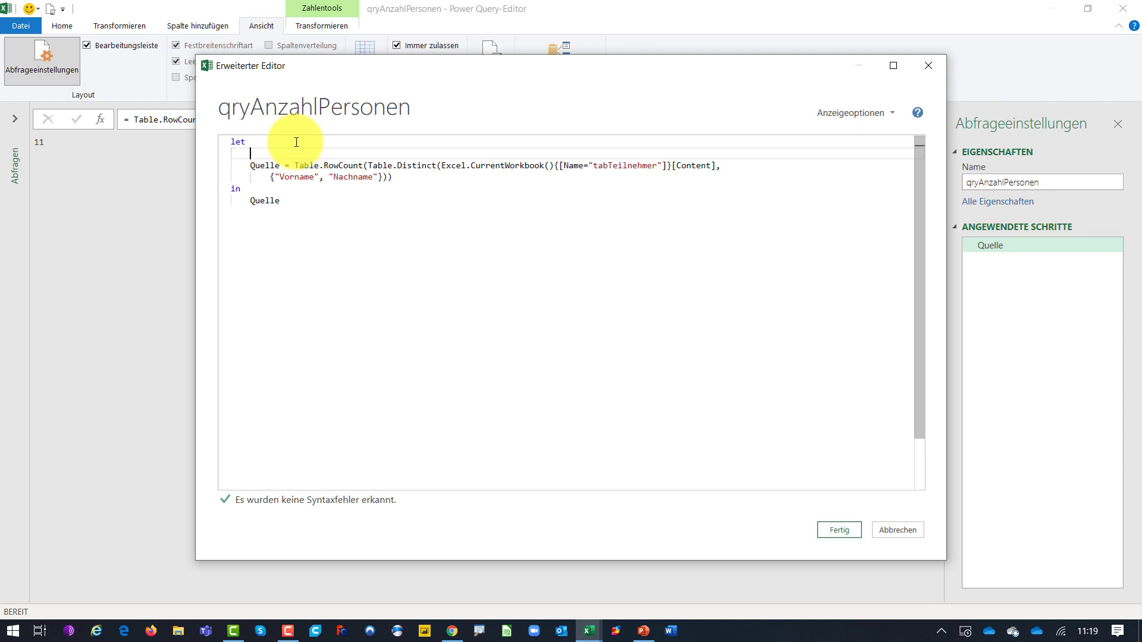
text(//)
text( F)
text(ügt aus)
text( tabTeil)
text(nehmer die bei)
text(den Spalten )
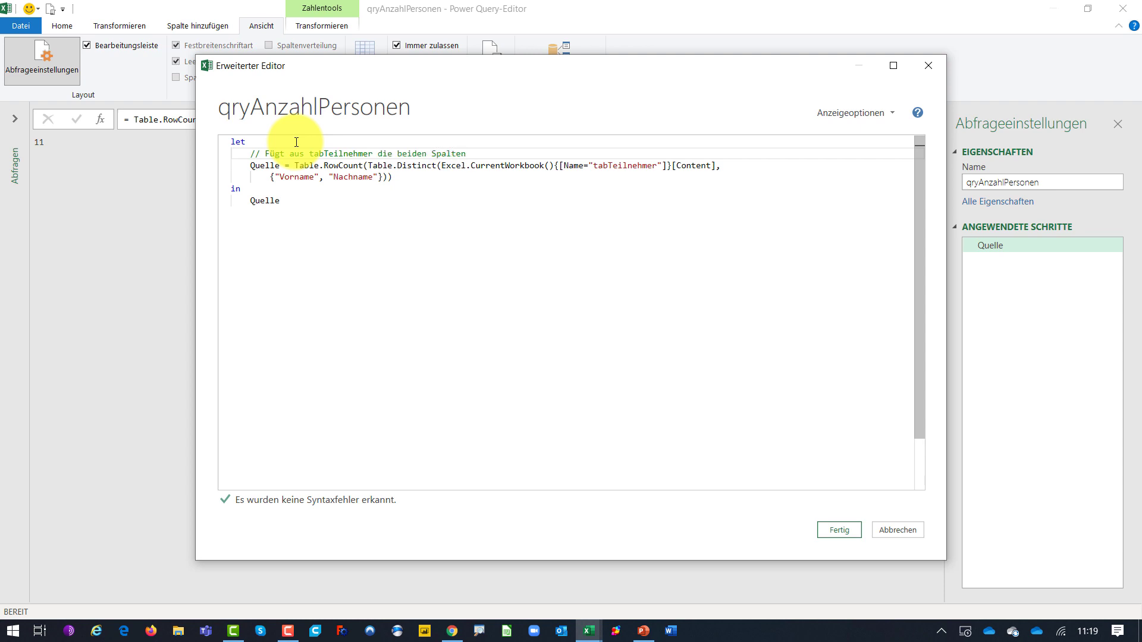
text(Vorname und N)
text(achname als )
text(Un)
text(ikate in T)
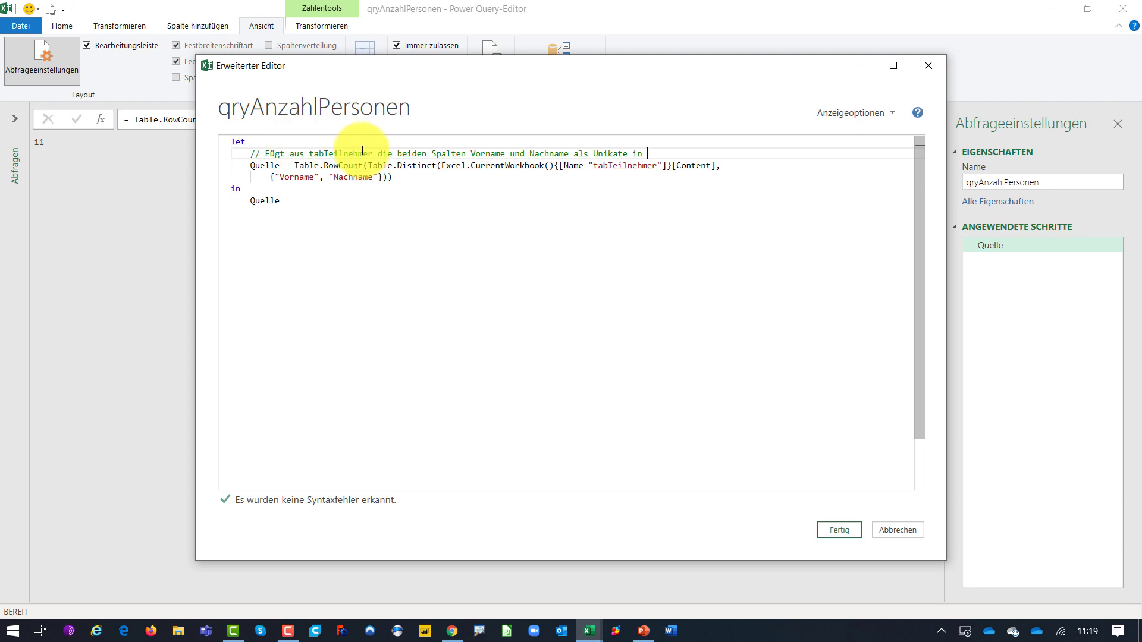
text(abelle und)
text( zählt deren)
text( Zeilen.)
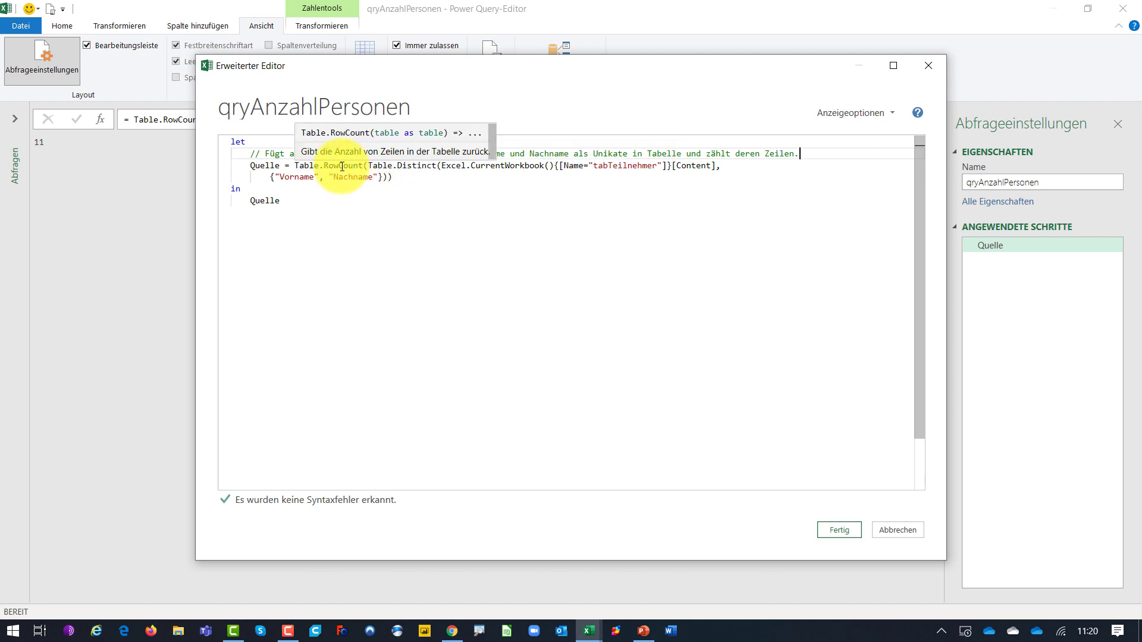
mouse_move(341, 166)
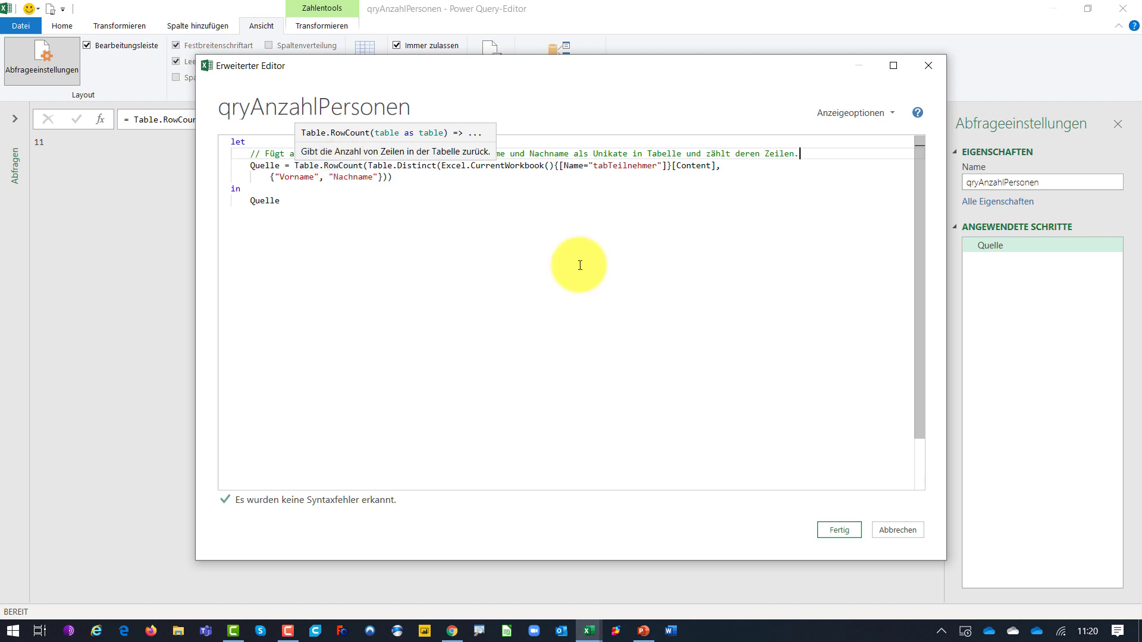
click(841, 532)
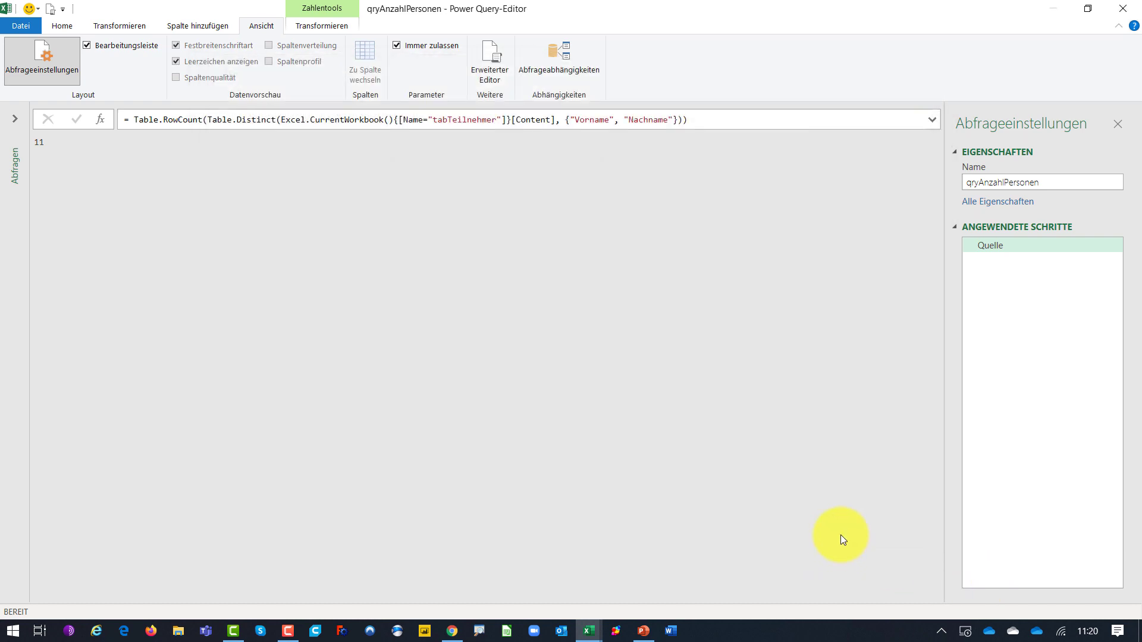
Step: Close the editor keeping the changes, select F6, and close the Abfragen und Verbindungen pane
click(1136, 7)
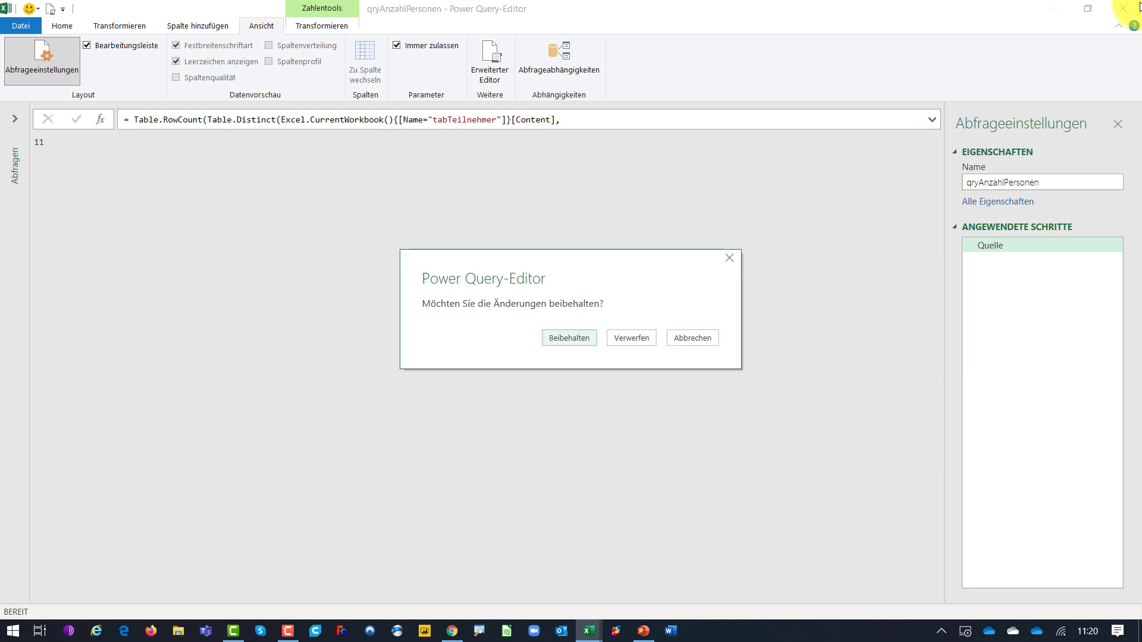
click(569, 338)
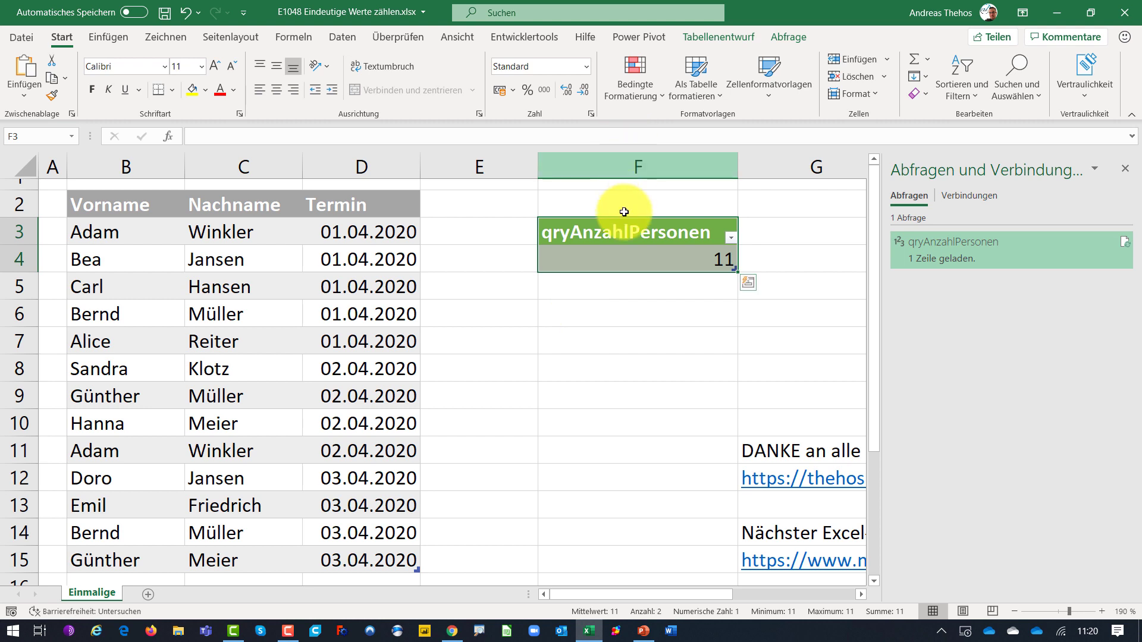
click(593, 318)
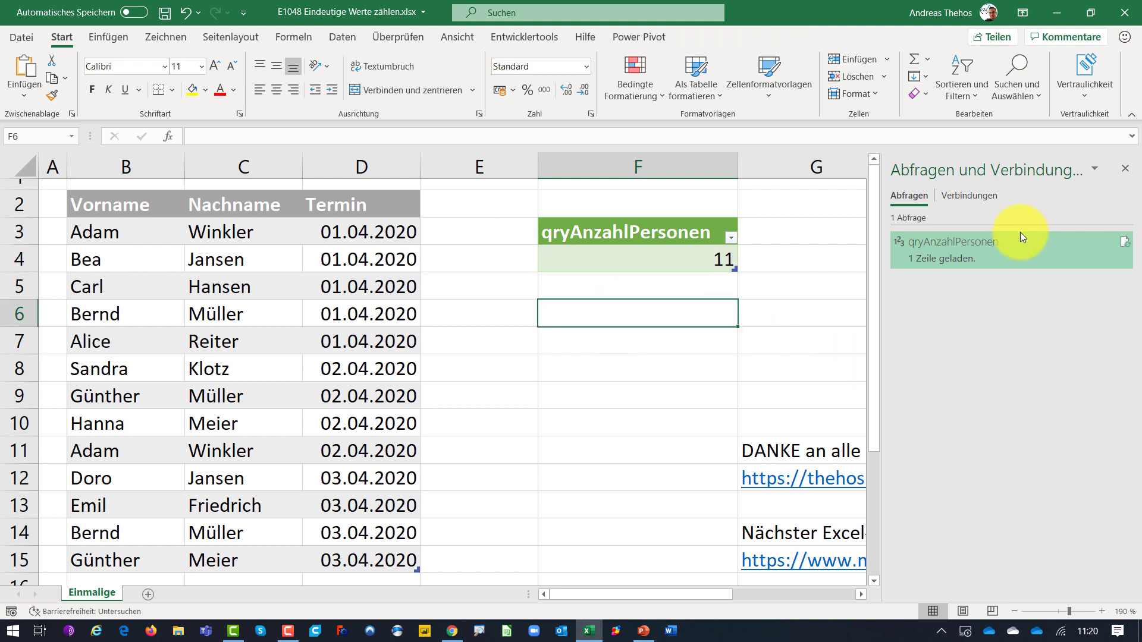
click(1125, 169)
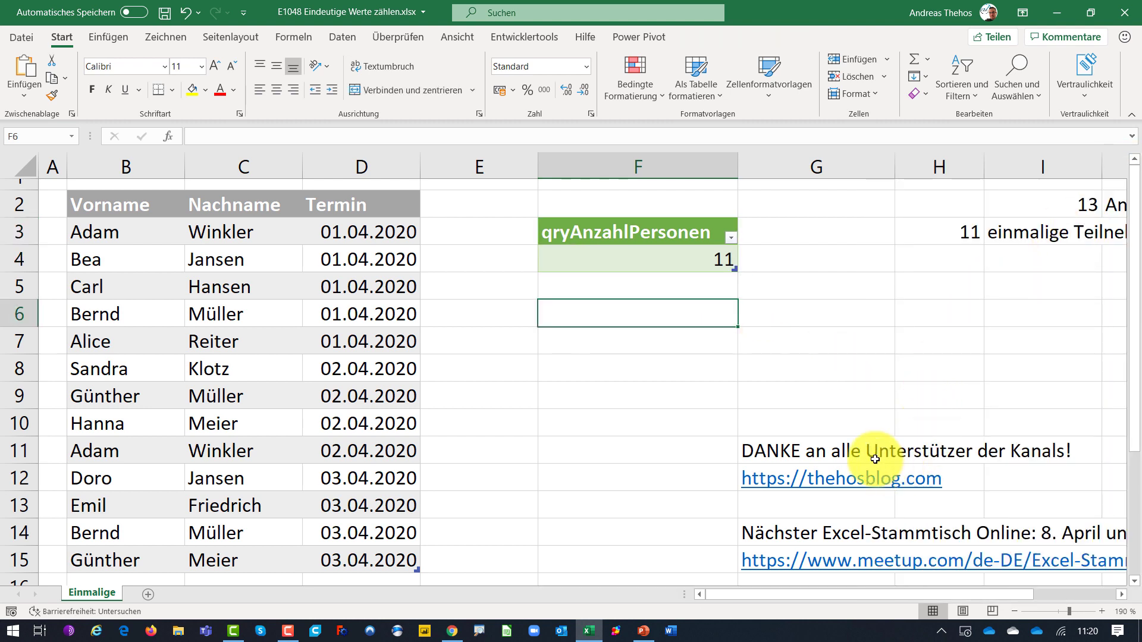